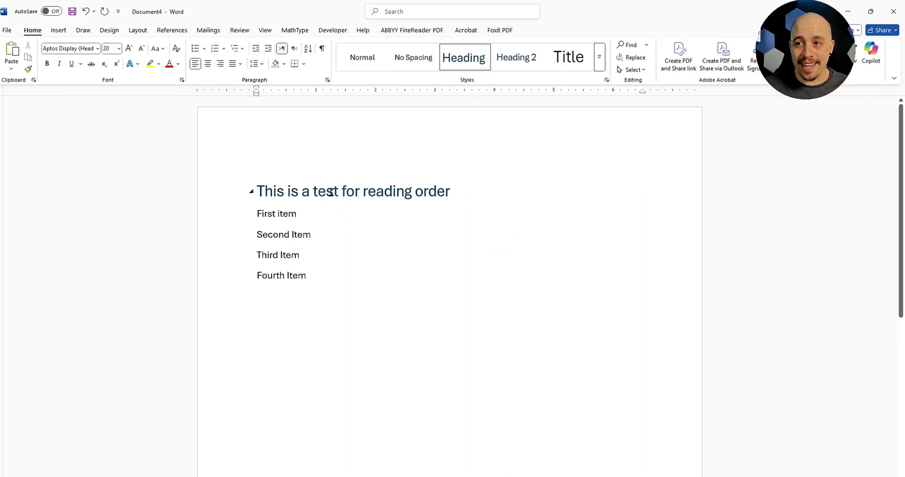
Convert 'reading order standard no change.docx' to a PDF and maximize the Acrobat window
{"action": "left_click", "coordinate": [285, 215]}
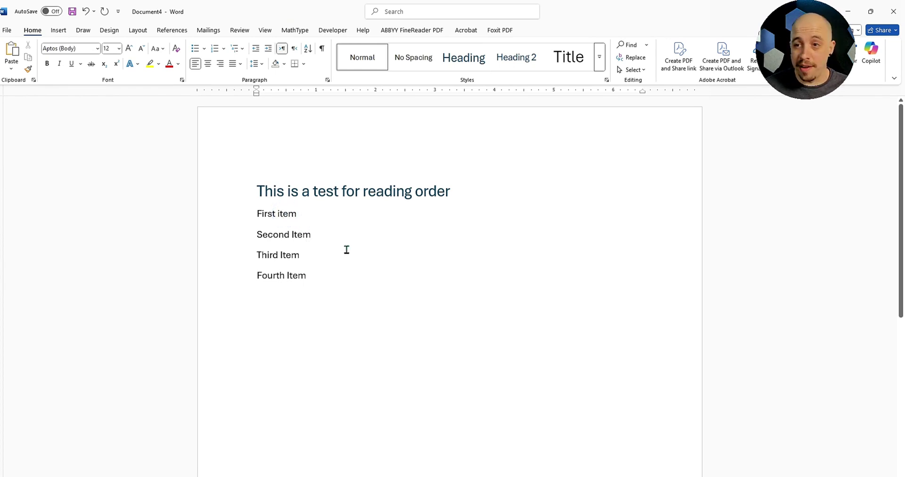
{"action": "left_click", "coordinate": [464, 31]}
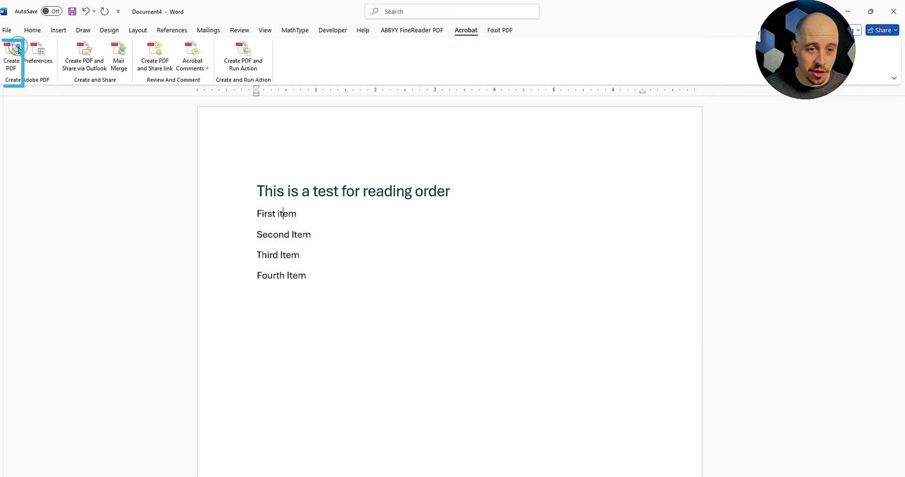
{"action": "left_click", "coordinate": [14, 50]}
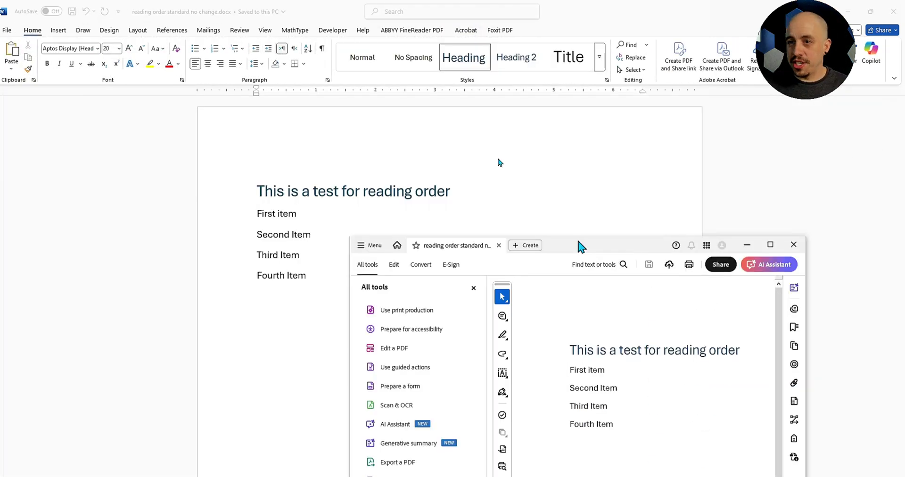
{"action": "double_click", "coordinate": [500, 163]}
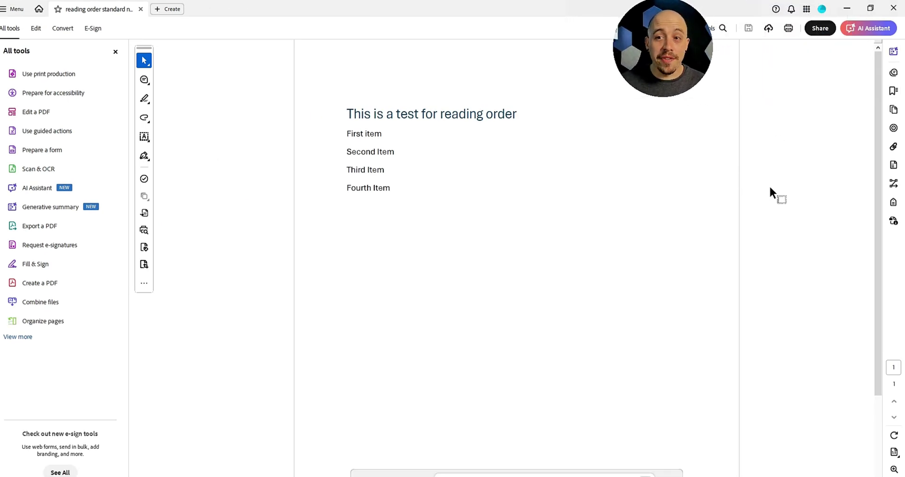
In the Tags panel, rename the first two paragraph tags First and Second
{"action": "left_click", "coordinate": [893, 202]}
{"action": "left_click", "coordinate": [748, 115]}
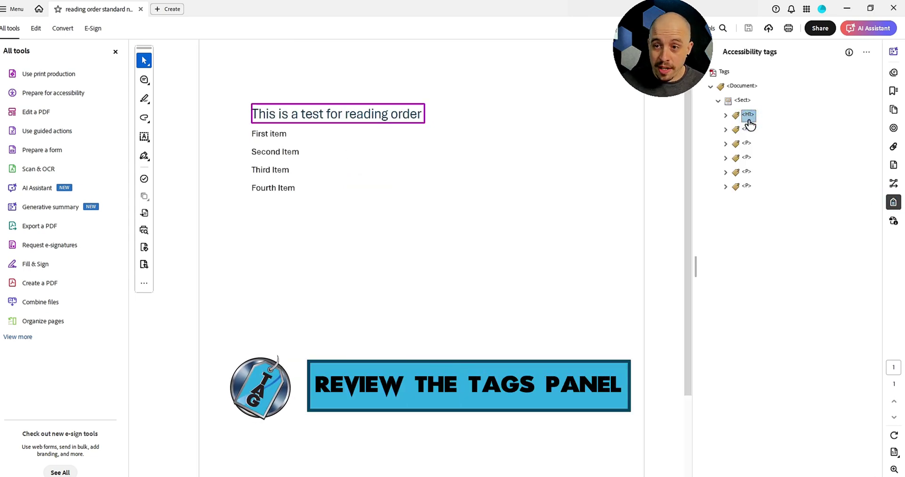
{"action": "key", "text": "Down"}
{"action": "key", "text": "Down"}
{"action": "key", "text": "Down"}
{"action": "key", "text": "Up"}
{"action": "key", "text": "Up"}
{"action": "key", "text": "Up"}
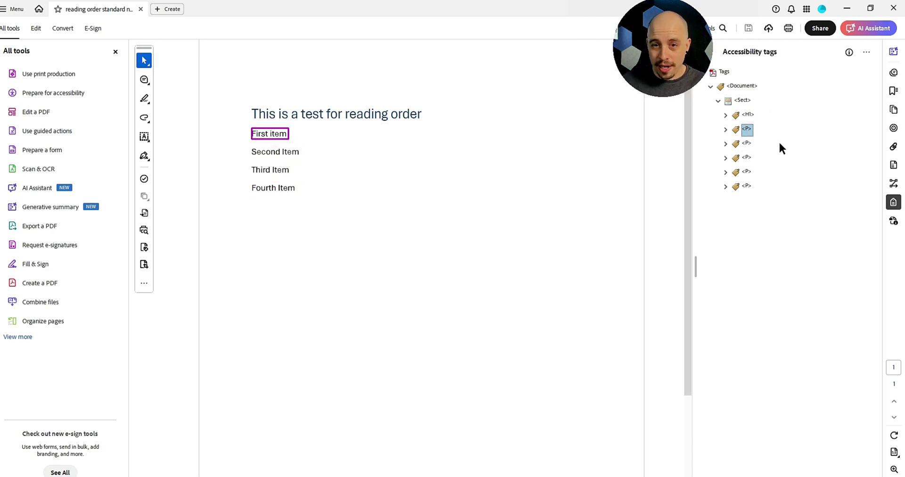
{"action": "type", "text": "First"}
{"action": "key", "text": "Down"}
{"action": "key", "text": "F2"}
{"action": "type", "text": "Second"}
{"action": "key", "text": "Return"}
Rename the remaining two paragraph tags Third and Fourth
{"action": "key", "text": "Down"}
{"action": "key", "text": "F2"}
{"action": "type", "text": "Third"}
{"action": "key", "text": "Return"}
{"action": "key", "text": "Down"}
{"action": "key", "text": "F2"}
{"action": "type", "text": "Fourth"}
{"action": "key", "text": "Return"}
{"action": "key", "text": "Down"}
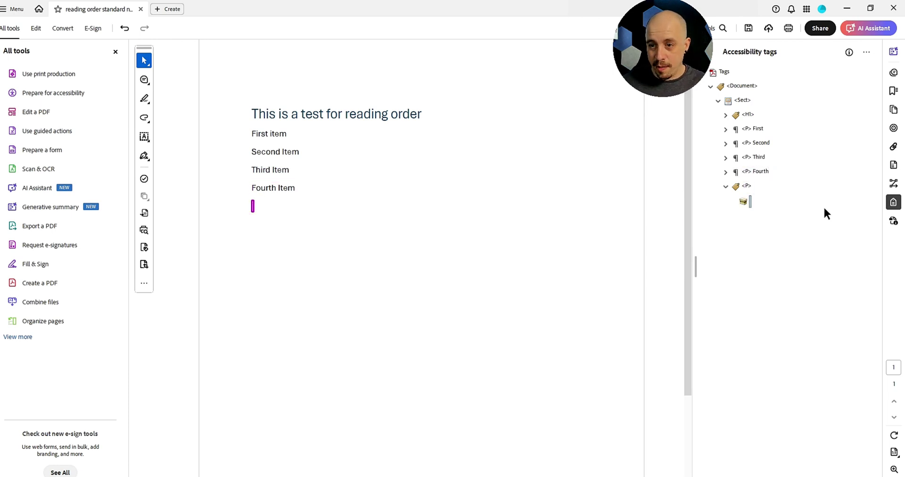
Change the empty trailing tag to an artifact
{"action": "right_click", "coordinate": [744, 201]}
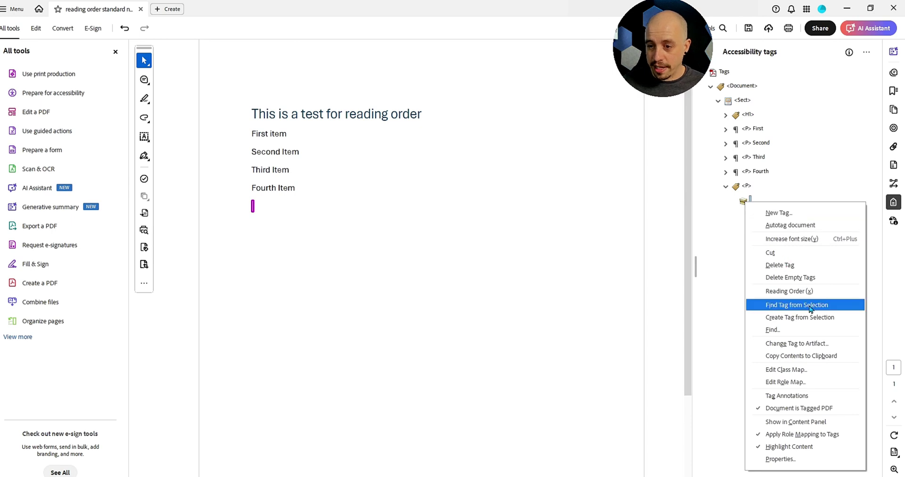
{"action": "left_click", "coordinate": [799, 343]}
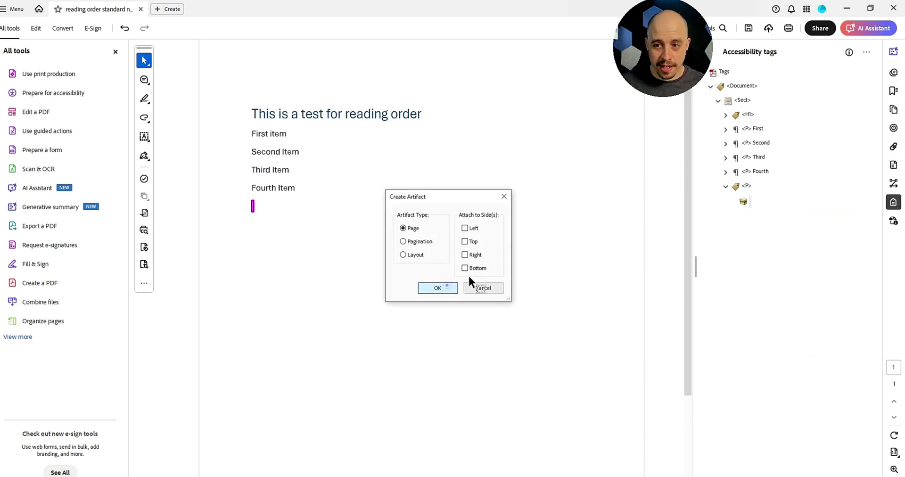
{"action": "left_click", "coordinate": [757, 129]}
{"action": "left_click_drag", "start_coordinate": [674, 87], "coordinate": [635, 89]}
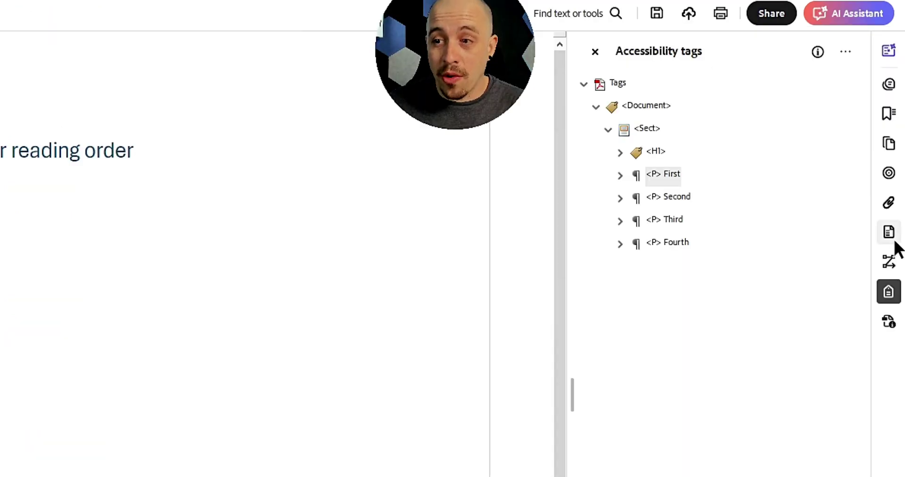
{"action": "left_click", "coordinate": [890, 234]}
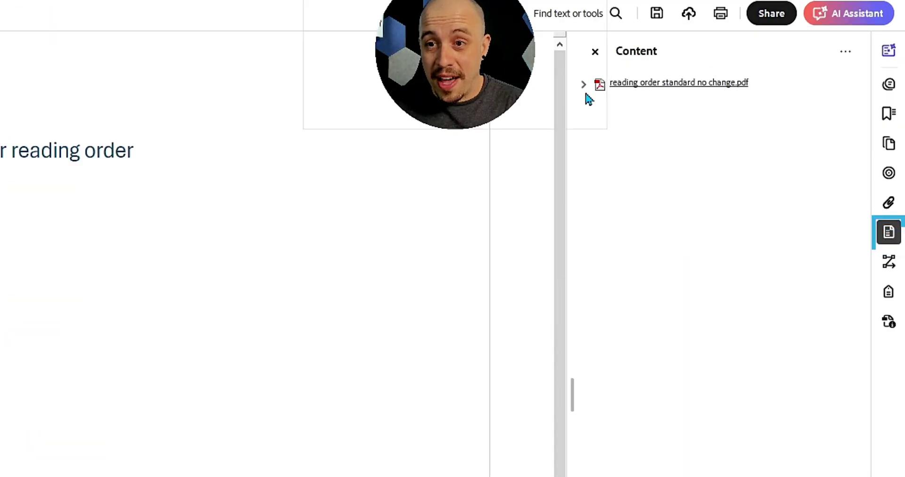
{"action": "left_click", "coordinate": [584, 85]}
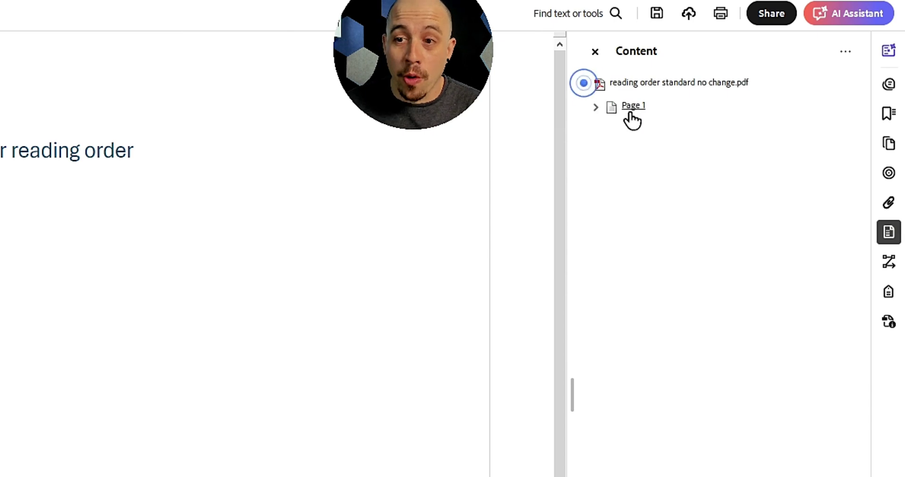
{"action": "left_click", "coordinate": [595, 107]}
{"action": "left_click", "coordinate": [651, 154]}
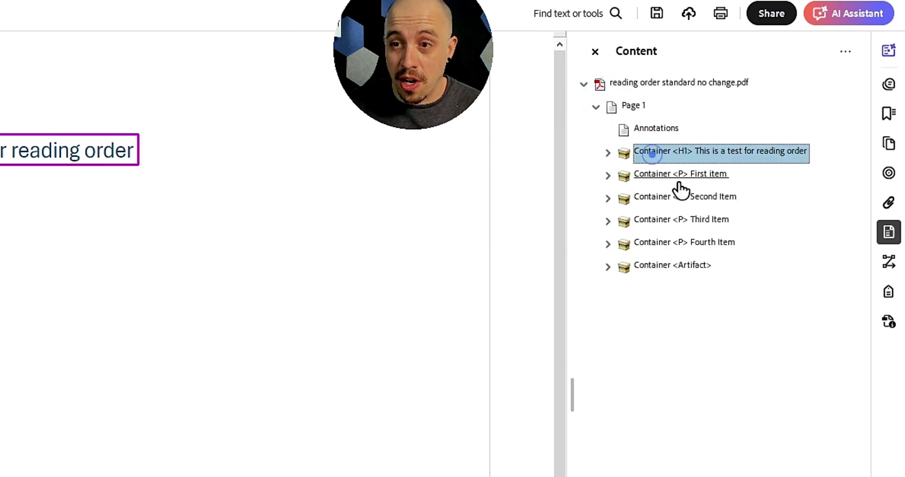
{"action": "left_click", "coordinate": [890, 262]}
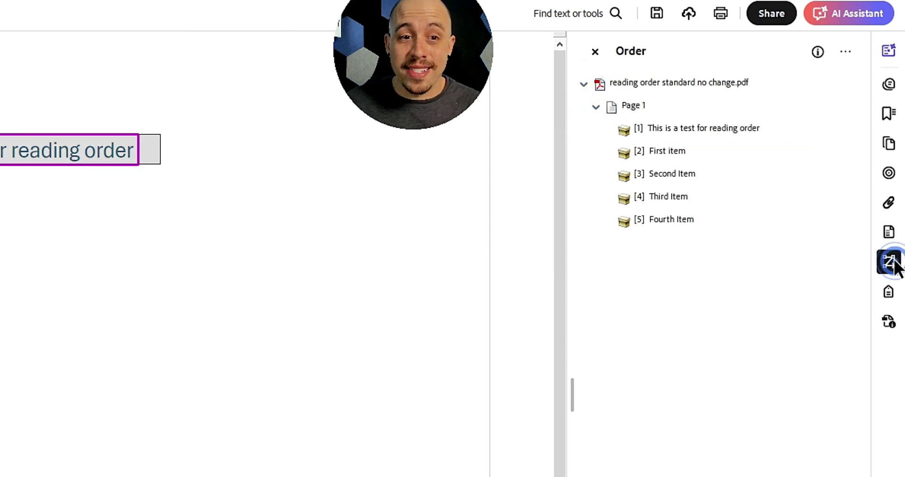
{"action": "left_click", "coordinate": [680, 131]}
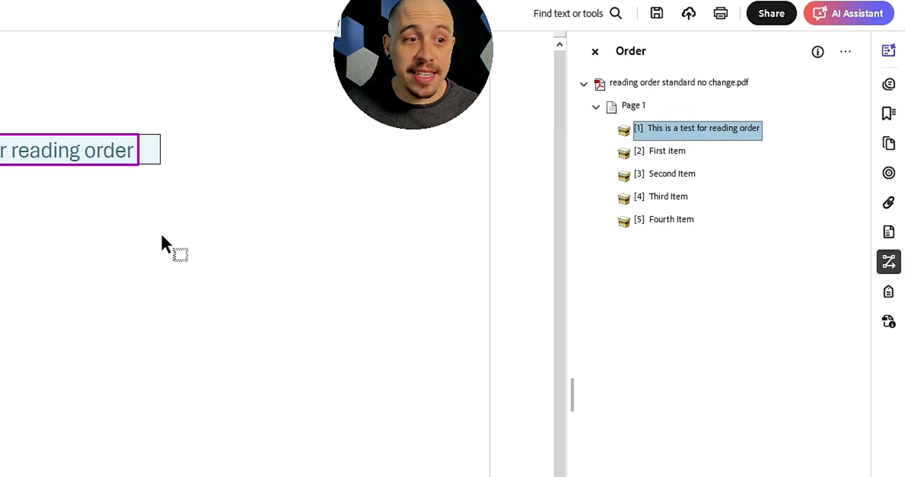
{"action": "left_click", "coordinate": [679, 151]}
{"action": "left_click", "coordinate": [676, 175]}
{"action": "left_click", "coordinate": [670, 204]}
{"action": "left_click", "coordinate": [675, 220]}
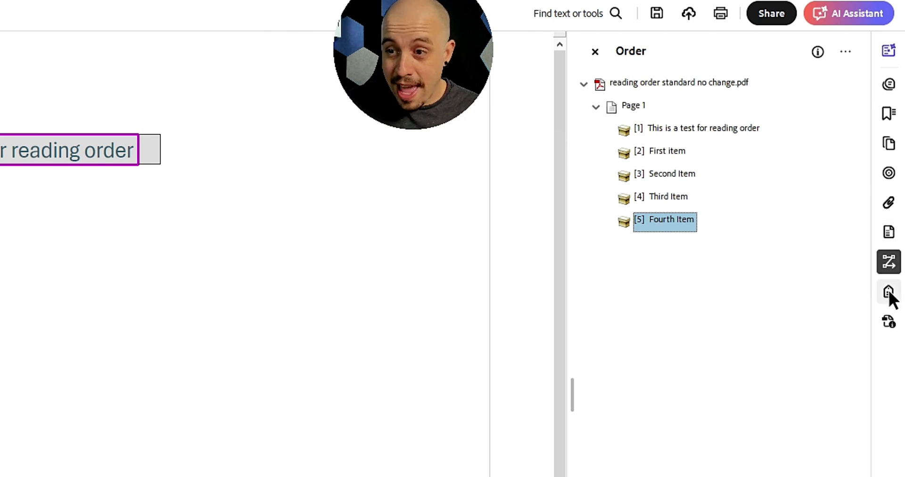
{"action": "left_click", "coordinate": [891, 296]}
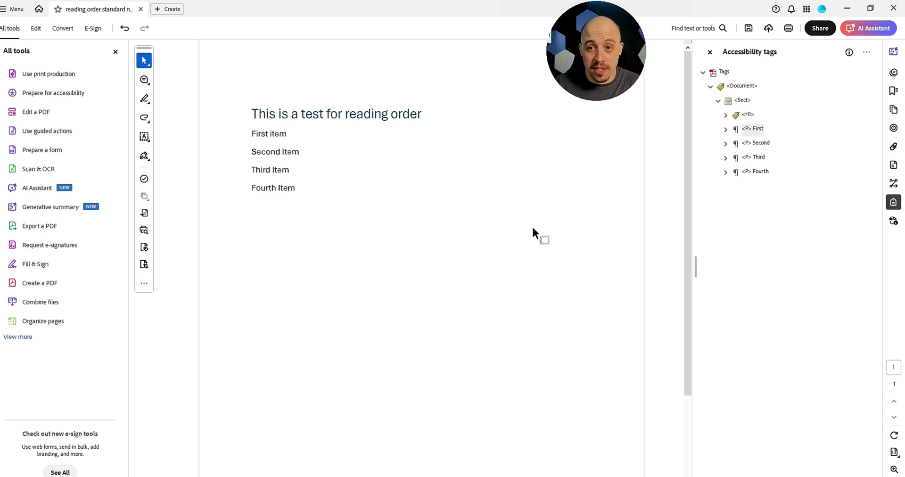
Launch JAWS from Windows search and arrow down through the heading and First–Fourth items
{"action": "left_click", "coordinate": [747, 115]}
{"action": "left_click", "coordinate": [753, 131]}
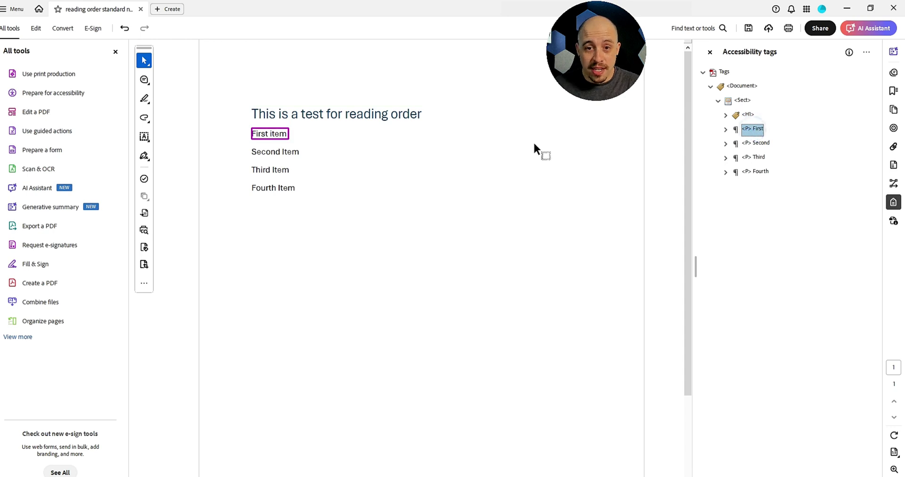
{"action": "key", "text": "super"}
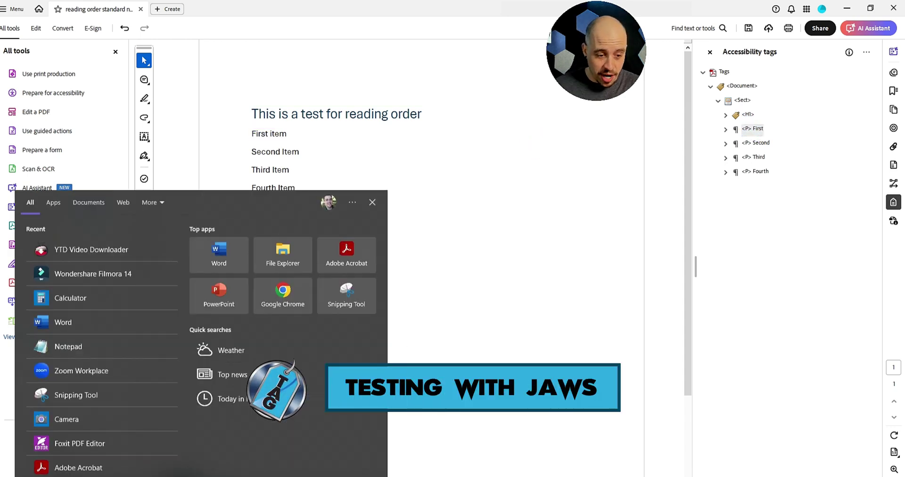
{"action": "type", "text": "jaws"}
{"action": "key", "text": "Return"}
{"action": "key", "text": "Down"}
{"action": "key", "text": "Down"}
{"action": "key", "text": "Down"}
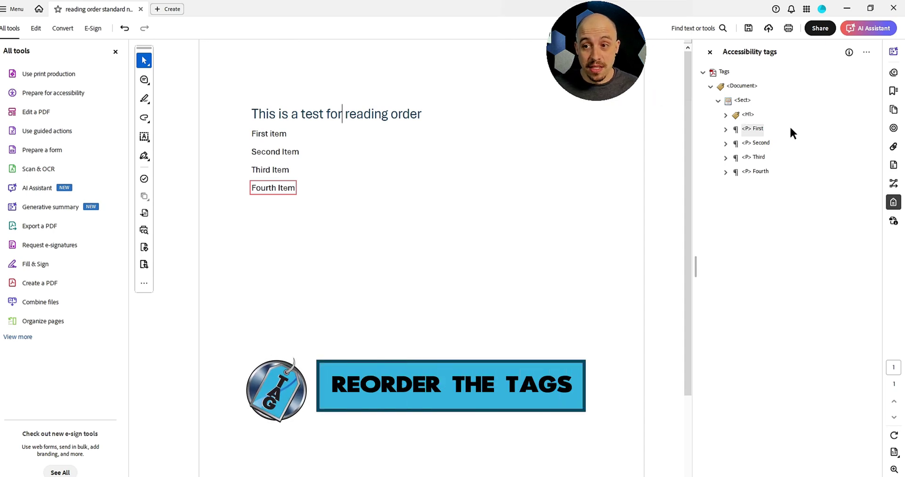
Drag the <P> Second tag above <P> First in the tag tree
{"action": "left_click_drag", "start_coordinate": [760, 146], "coordinate": [761, 118]}
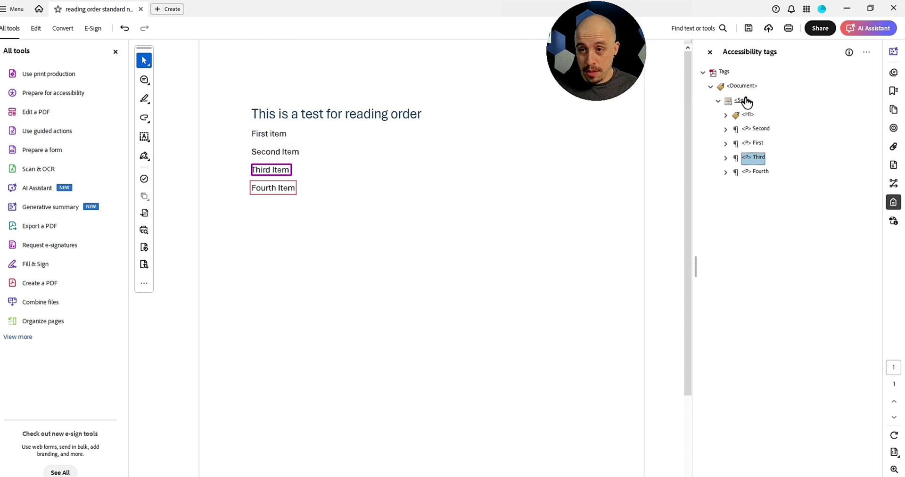
{"action": "key", "text": "Up"}
{"action": "key", "text": "Up"}
{"action": "key", "text": "Up"}
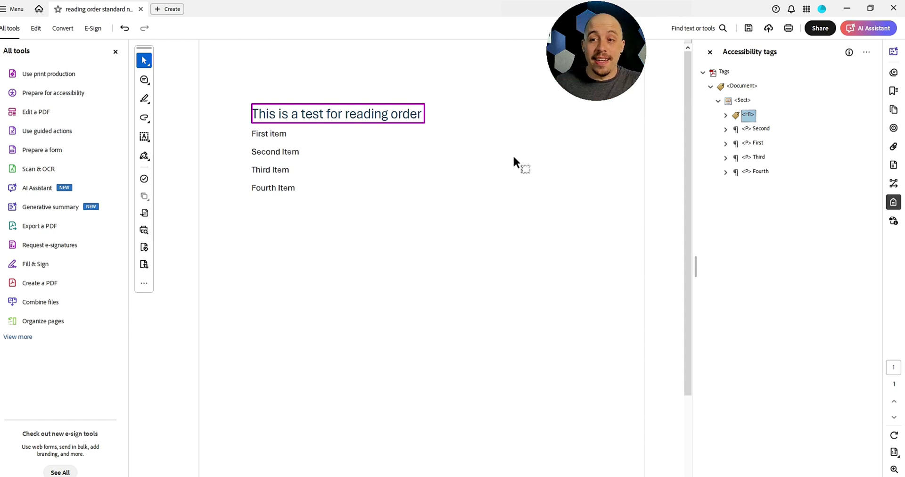
{"action": "left_click_drag", "start_coordinate": [514, 159], "coordinate": [381, 116]}
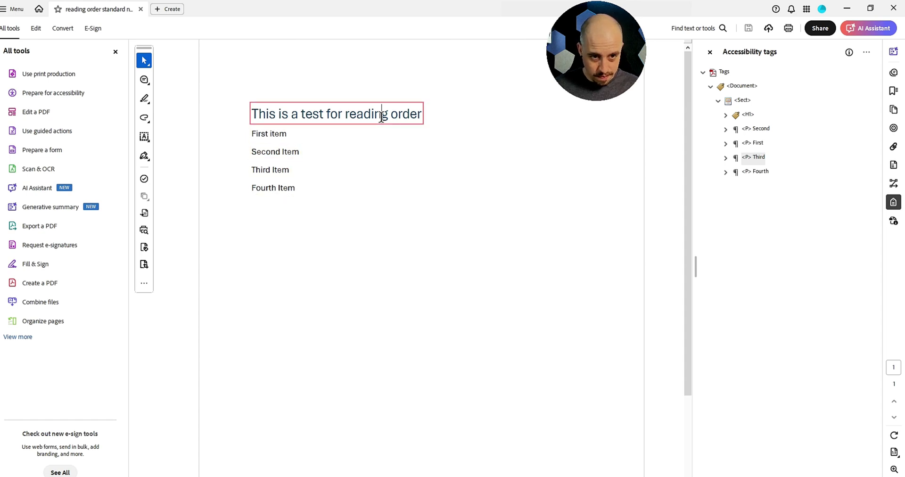
{"action": "left_click_drag", "start_coordinate": [381, 115], "coordinate": [412, 160]}
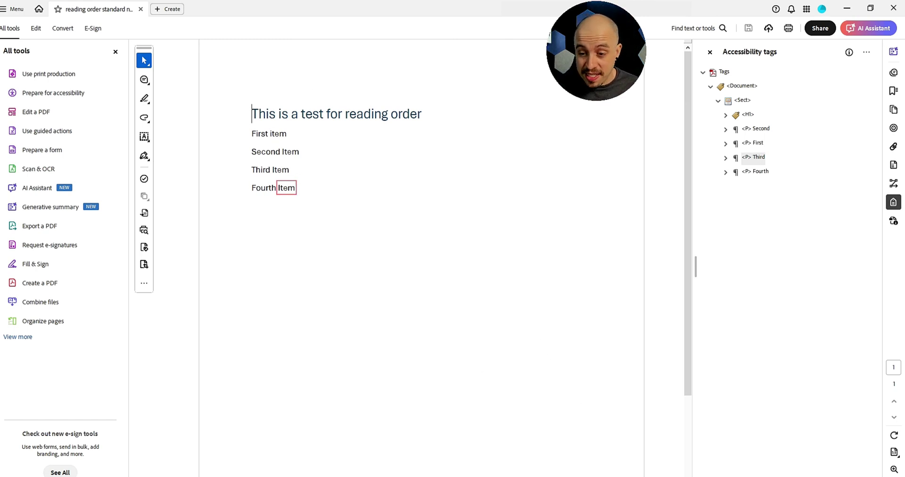
In the Content panel under Page 1, drag the Second Item container above First item
{"action": "mouse_move", "coordinate": [676, 476]}
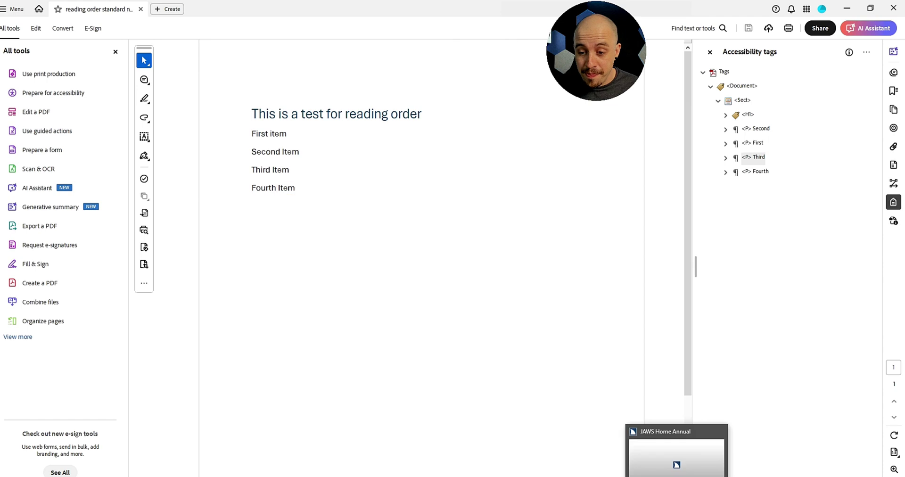
{"action": "left_click", "coordinate": [894, 110]}
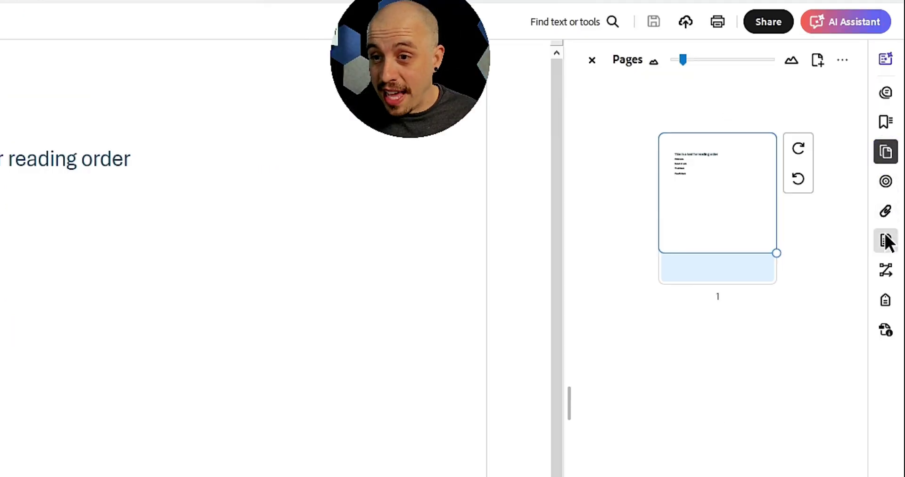
{"action": "left_click", "coordinate": [894, 165]}
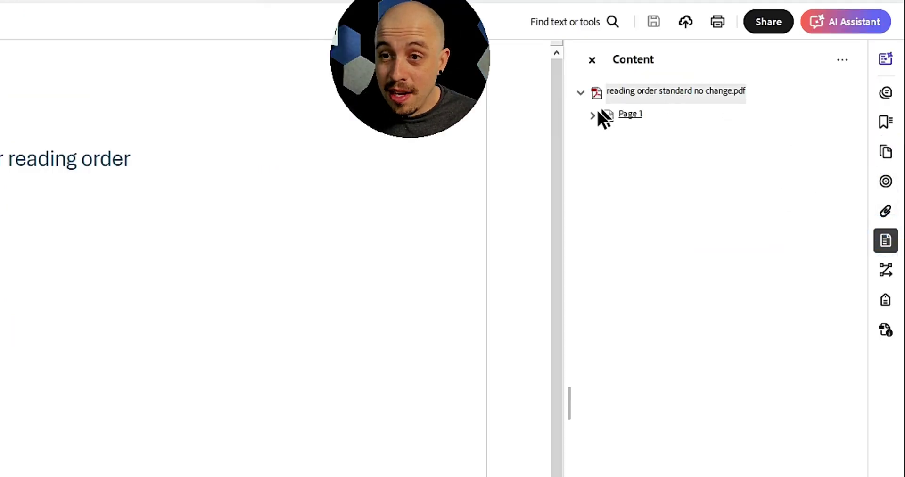
{"action": "left_click", "coordinate": [595, 114]}
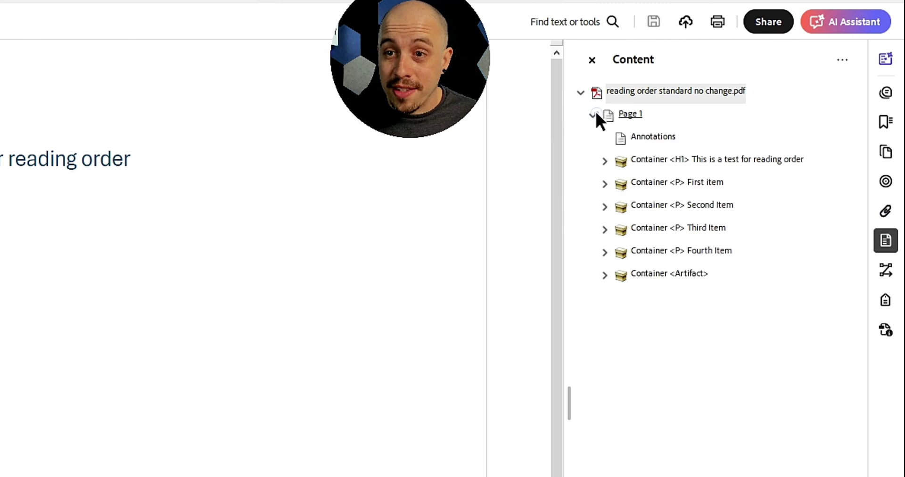
{"action": "left_click", "coordinate": [889, 302]}
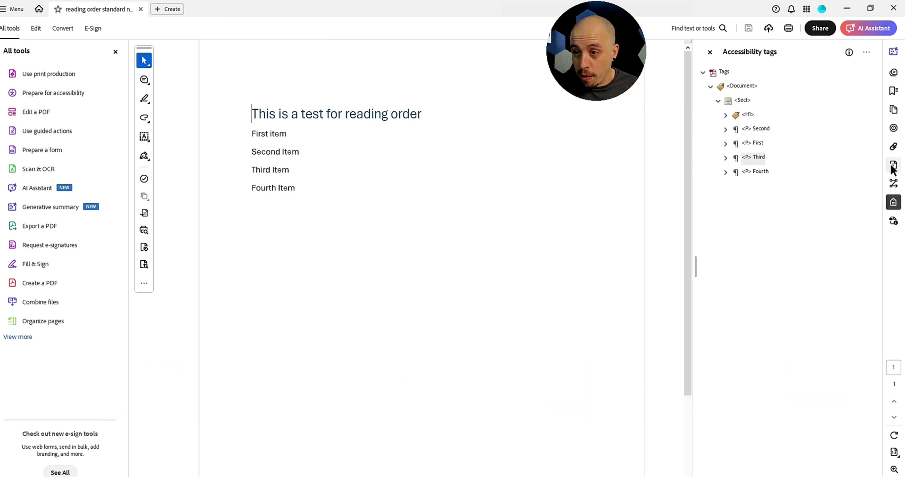
{"action": "left_click", "coordinate": [893, 164]}
{"action": "left_click_drag", "start_coordinate": [783, 142], "coordinate": [751, 125]}
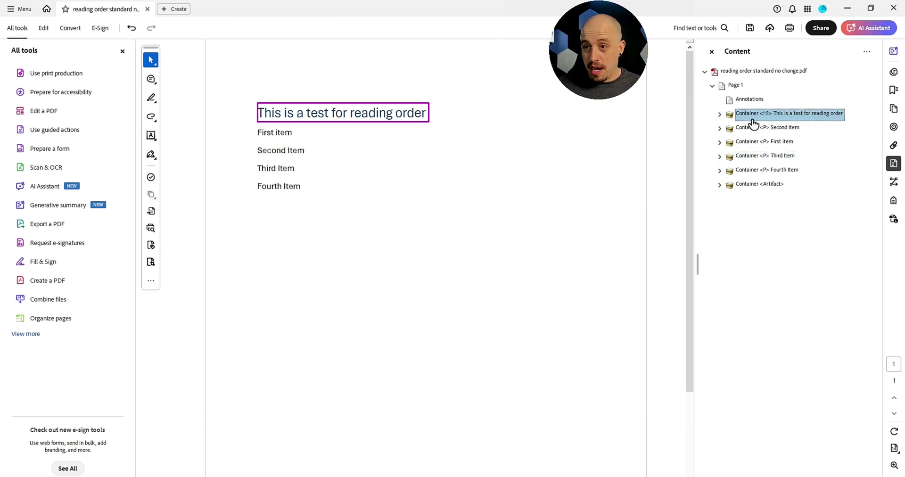
{"action": "key", "text": "Down"}
{"action": "key", "text": "Down"}
{"action": "key", "text": "Down"}
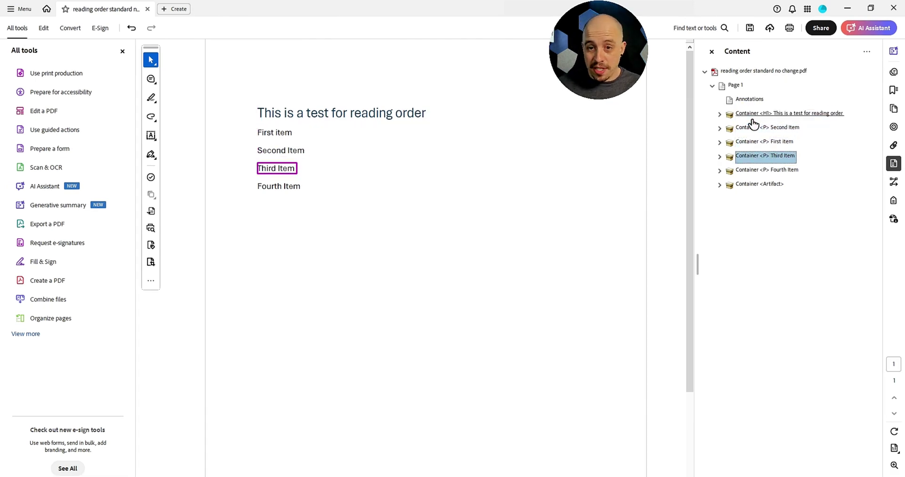
{"action": "key", "text": "Down"}
{"action": "left_click", "coordinate": [377, 55]}
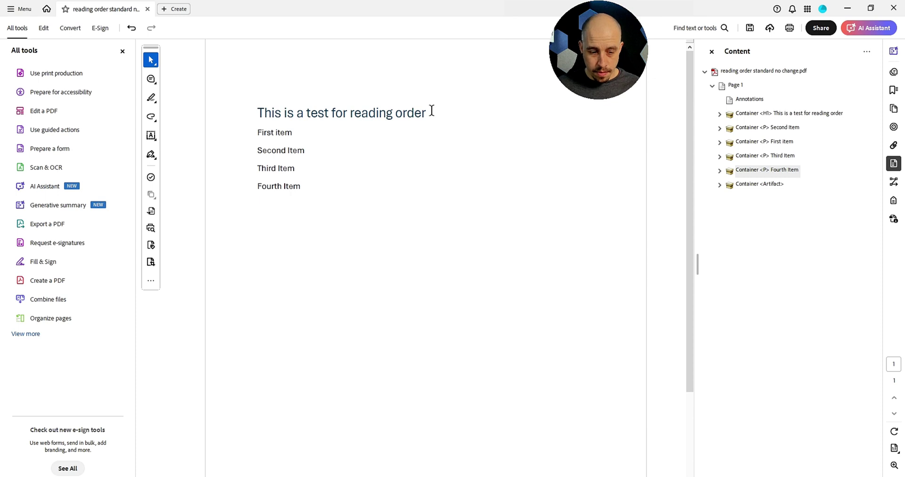
Focus the heading for JAWS and move down to the next element
{"action": "left_click", "coordinate": [289, 112]}
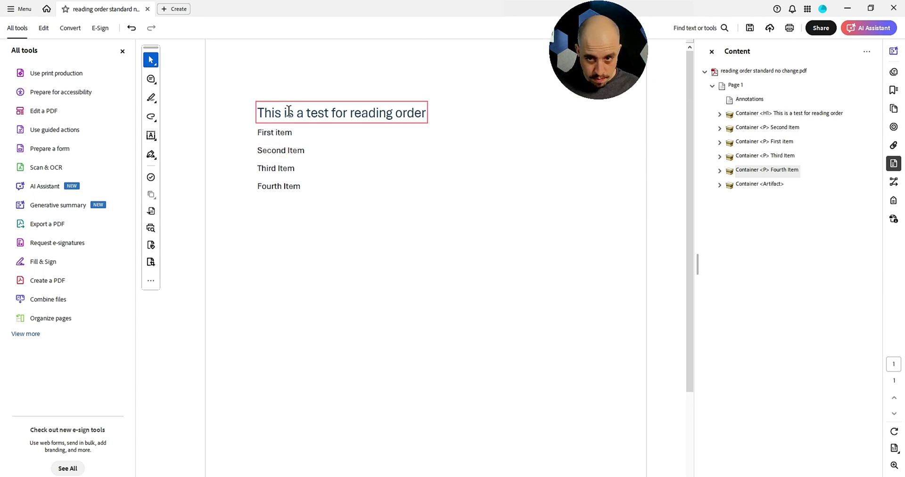
{"action": "key", "text": "Down"}
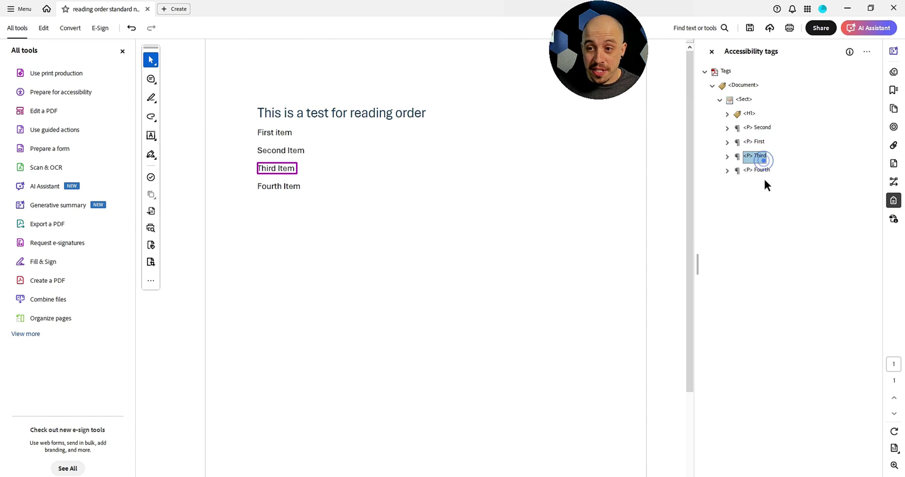
Launch NVDA, close its Welcome dialog, focus the page, then choose Don't send on Acrobat's crash report
{"action": "left_click", "coordinate": [514, 182]}
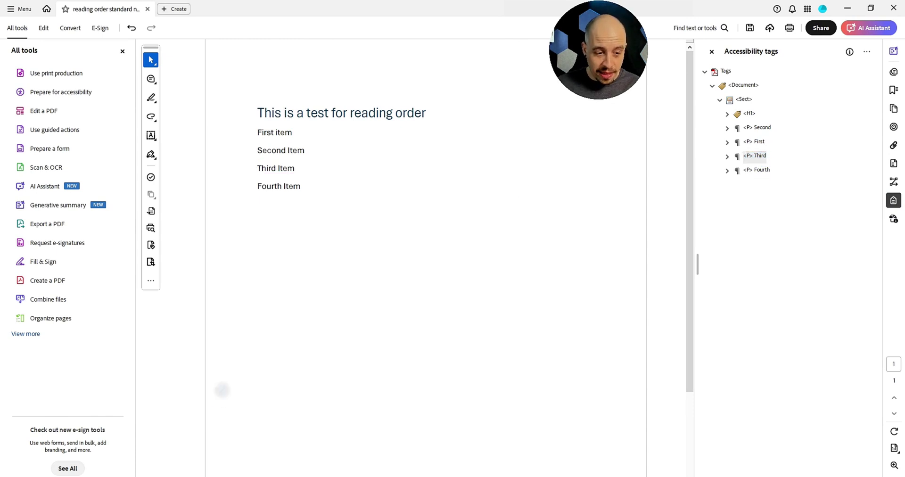
{"action": "key", "text": "super"}
{"action": "type", "text": "nvda"}
{"action": "key", "text": "Return"}
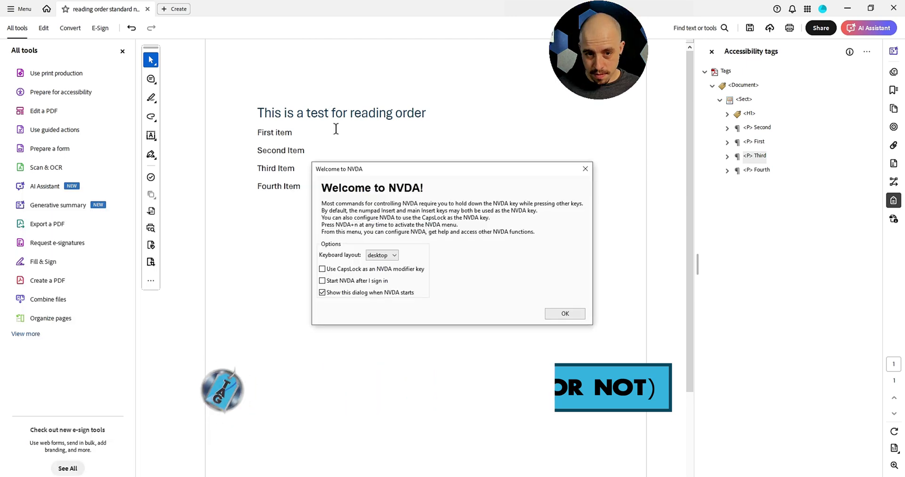
{"action": "left_click", "coordinate": [565, 314]}
{"action": "left_click", "coordinate": [317, 113]}
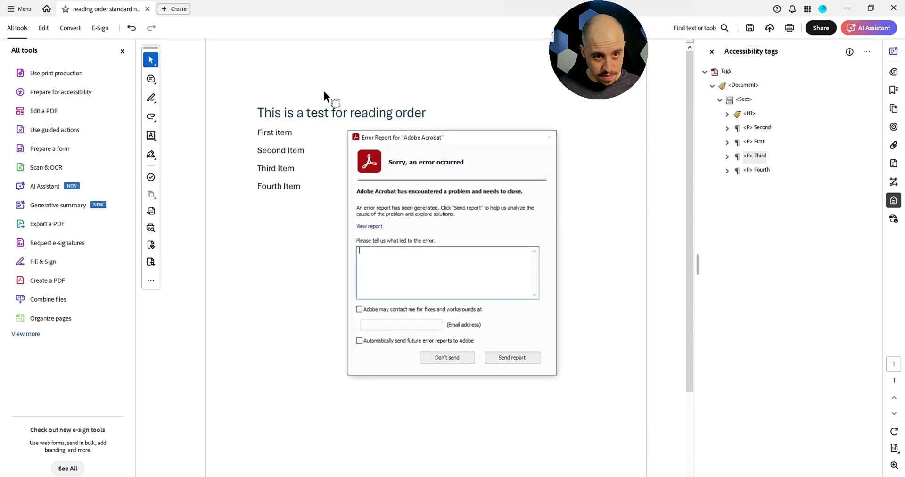
{"action": "left_click", "coordinate": [459, 360]}
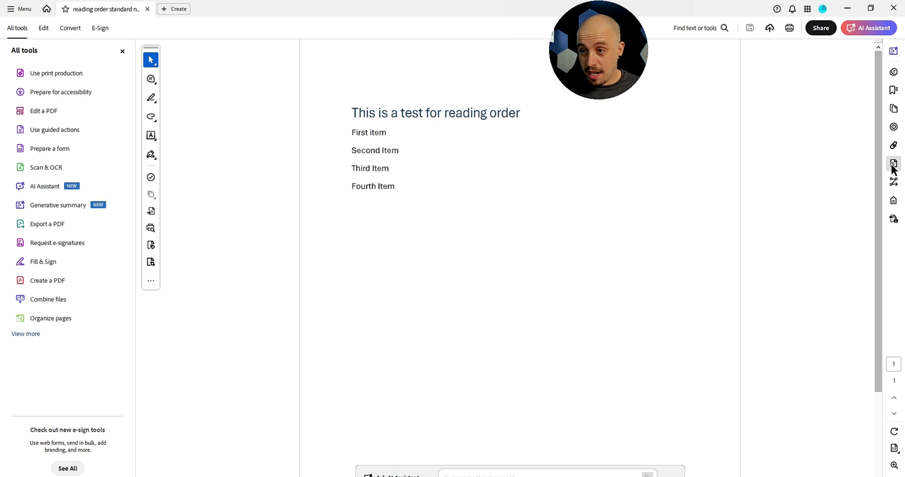
Open the Order panel and step through its entries, heading then First to Fourth Item
{"action": "left_click", "coordinate": [893, 163]}
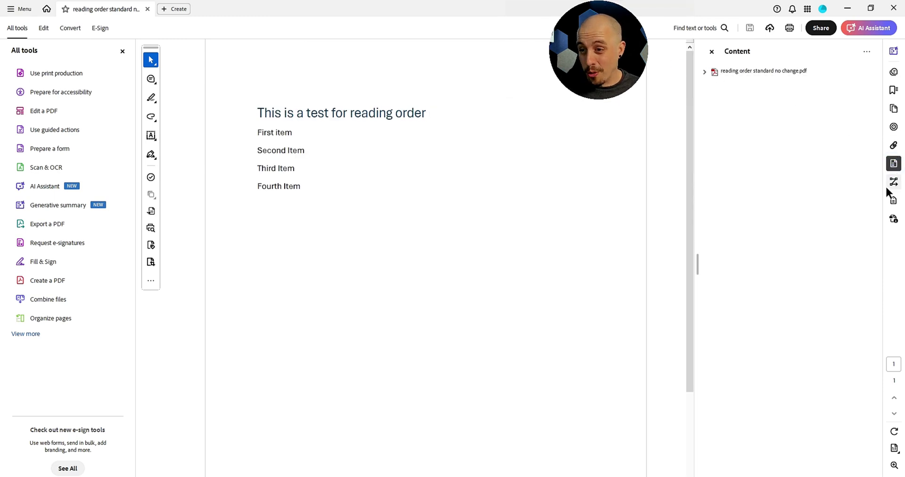
{"action": "left_click", "coordinate": [893, 182]}
{"action": "left_click", "coordinate": [775, 101]}
{"action": "key", "text": "Down"}
{"action": "key", "text": "Down"}
{"action": "key", "text": "Down"}
{"action": "key", "text": "Down"}
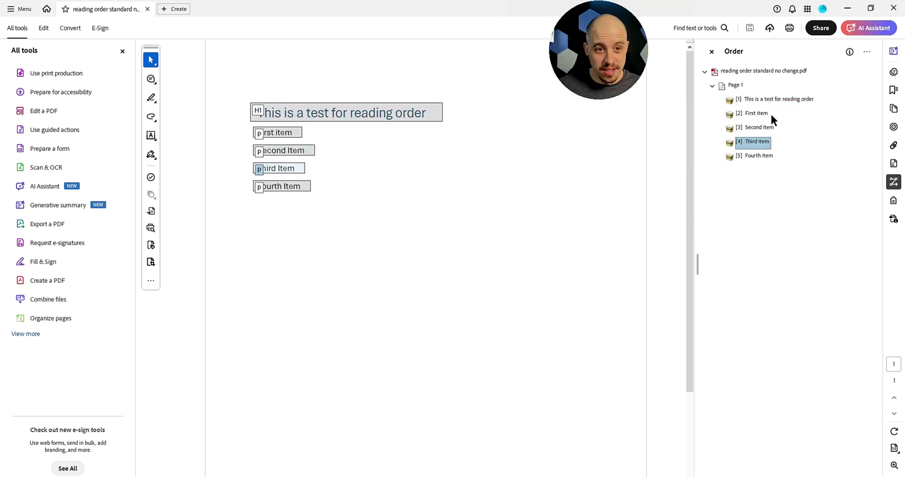
{"action": "key", "text": "Up"}
{"action": "key", "text": "Up"}
{"action": "key", "text": "Up"}
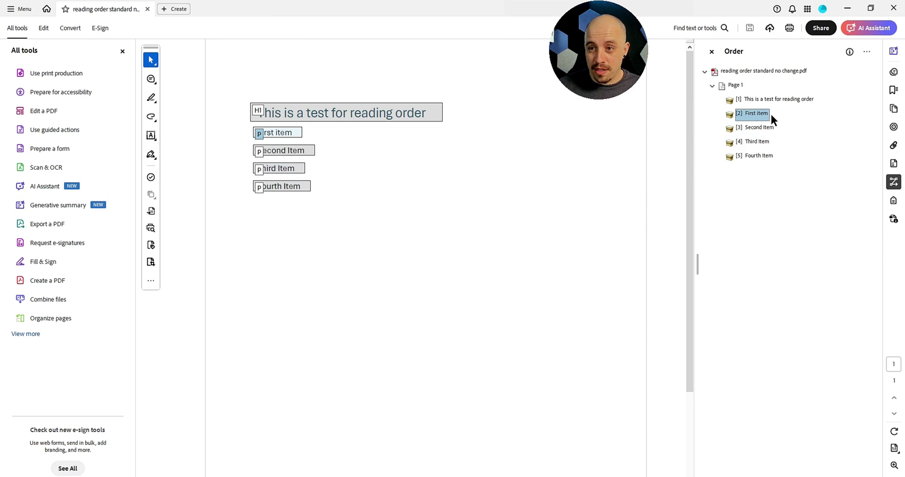
Arrow through the Order panel entries and try dragging the Second Item entry
{"action": "key", "text": "Up"}
{"action": "key", "text": "Down"}
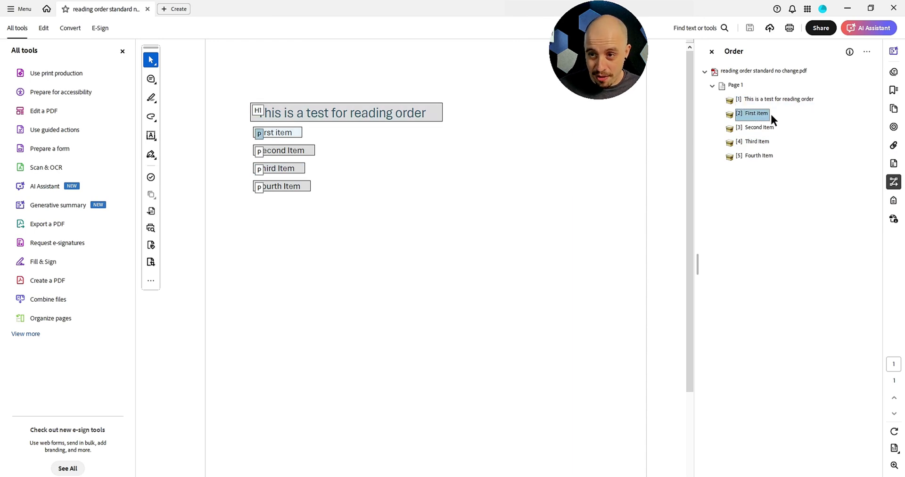
{"action": "left_click_drag", "start_coordinate": [754, 125], "coordinate": [585, 436]}
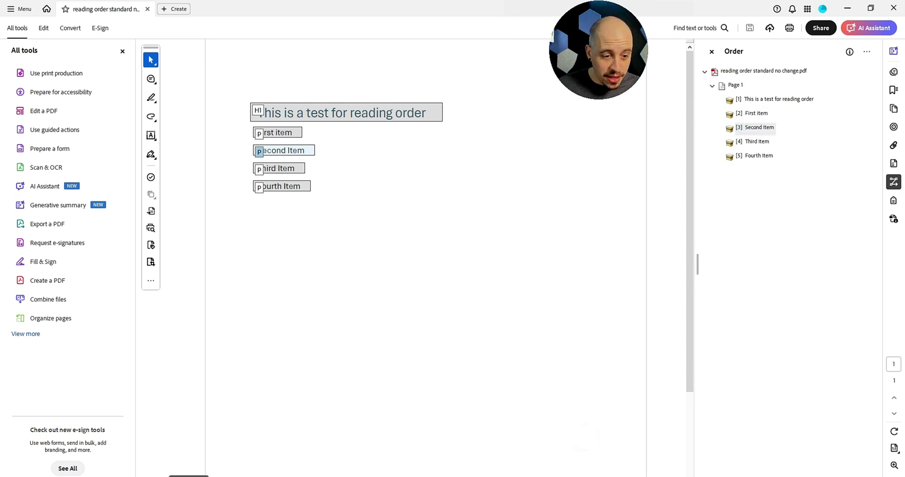
Launch NVDA, return to Acrobat, and choose Don't send on the crash report
{"action": "key", "text": "super"}
{"action": "type", "text": "nvda"}
{"action": "key", "text": "Return"}
{"action": "left_click", "coordinate": [122, 50]}
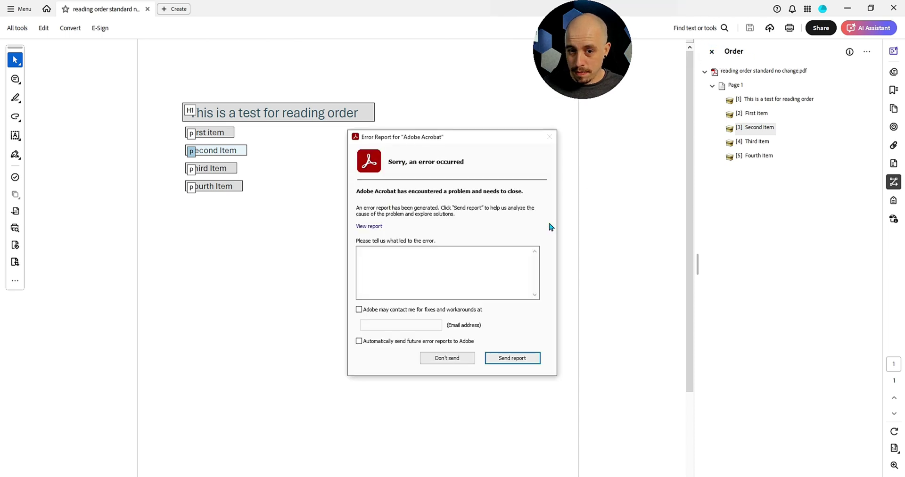
{"action": "left_click", "coordinate": [447, 358]}
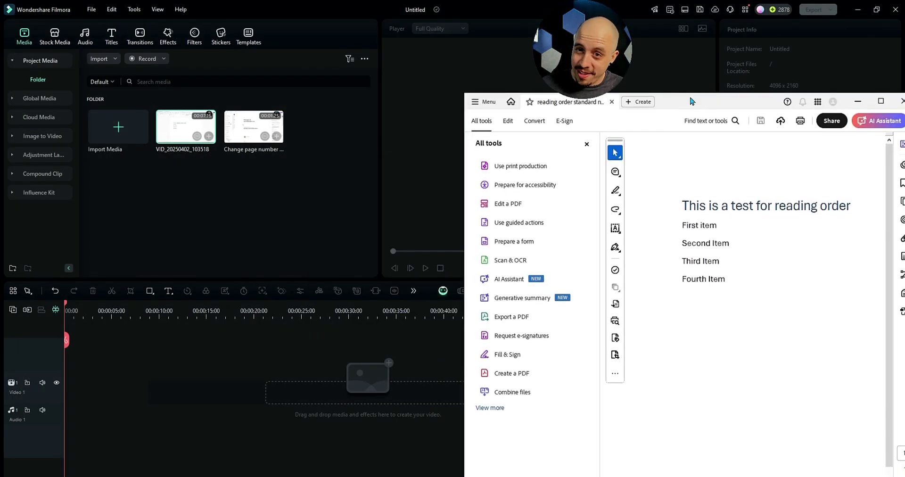
In the maximized Order panel, drag Third Item up to sit right after the heading
{"action": "double_click", "coordinate": [691, 101]}
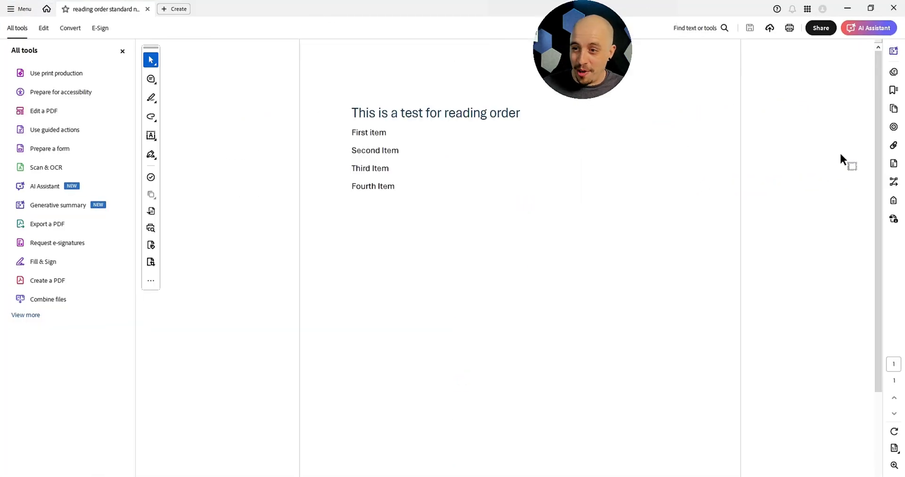
{"action": "left_click", "coordinate": [893, 182]}
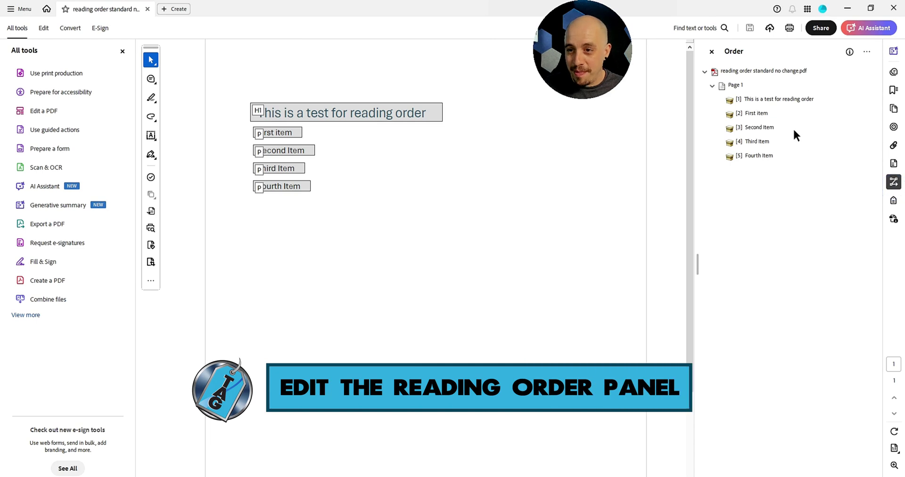
{"action": "left_click", "coordinate": [752, 114]}
{"action": "left_click", "coordinate": [745, 99]}
{"action": "left_click", "coordinate": [752, 114]}
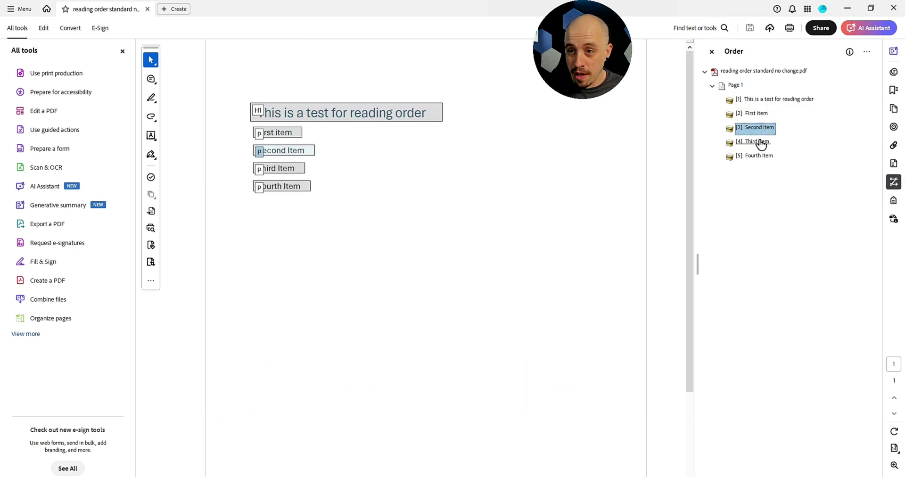
{"action": "left_click_drag", "start_coordinate": [754, 141], "coordinate": [748, 109]}
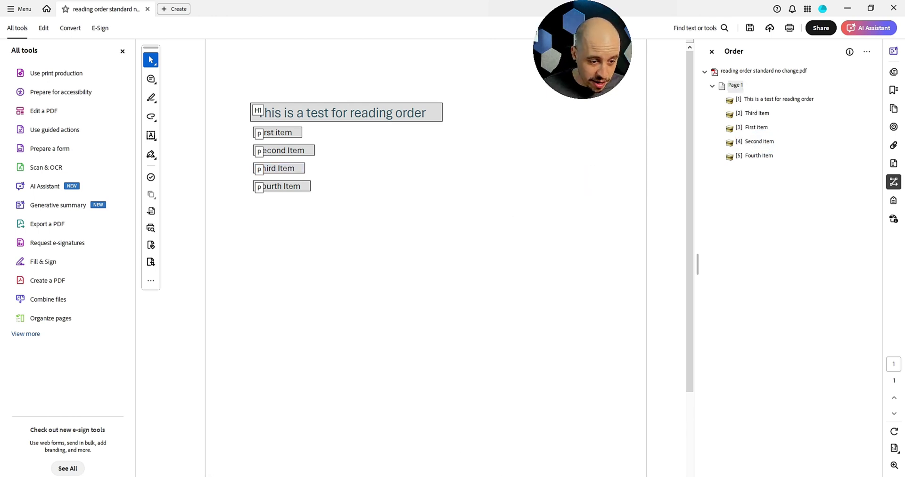
Launch JAWS from Windows search and close the Order panel
{"action": "key", "text": "super+s"}
{"action": "type", "text": "jaws"}
{"action": "key", "text": "Return"}
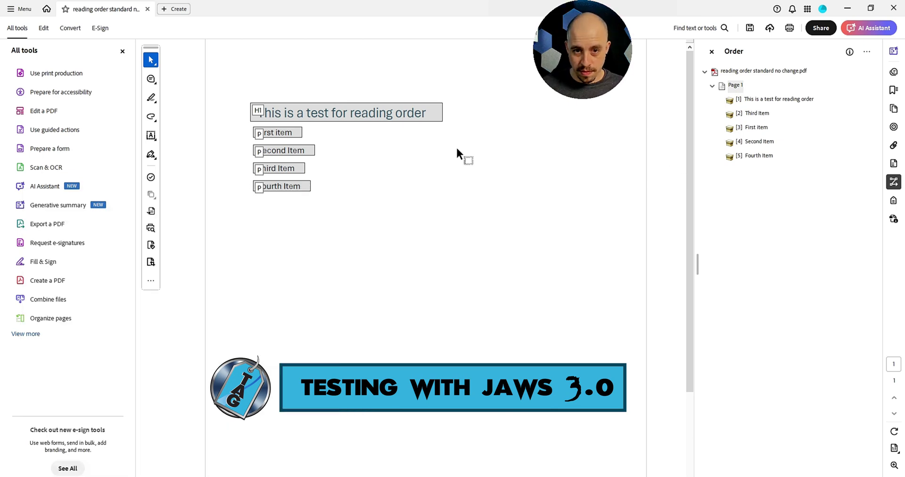
{"action": "left_click", "coordinate": [712, 51]}
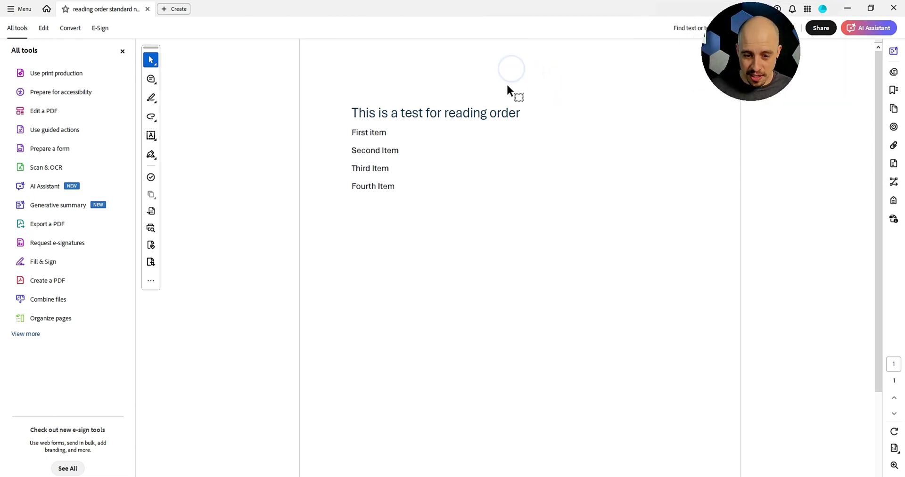
Step JAWS down and up between the title, First, Second and Third Item to check reading order
{"action": "key", "text": "Down"}
{"action": "key", "text": "Up"}
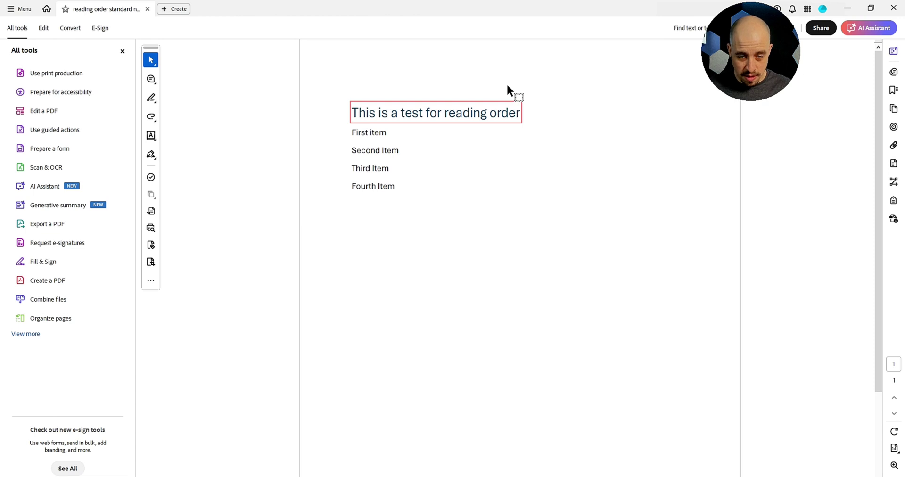
{"action": "key", "text": "Down"}
{"action": "key", "text": "Down"}
{"action": "key", "text": "Up"}
{"action": "key", "text": "Up"}
{"action": "key", "text": "Down"}
{"action": "key", "text": "Down"}
{"action": "key", "text": "Up"}
{"action": "key", "text": "Up"}
{"action": "key", "text": "Up"}
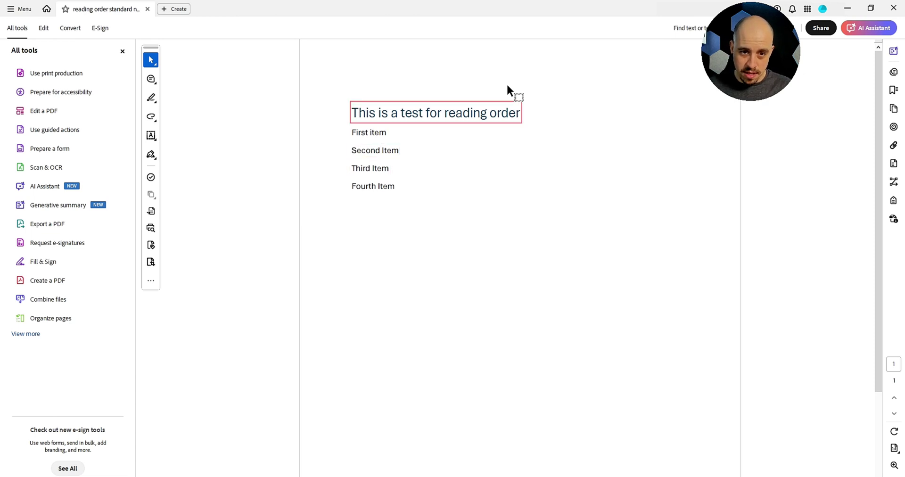
{"action": "key", "text": "Down"}
{"action": "key", "text": "Down"}
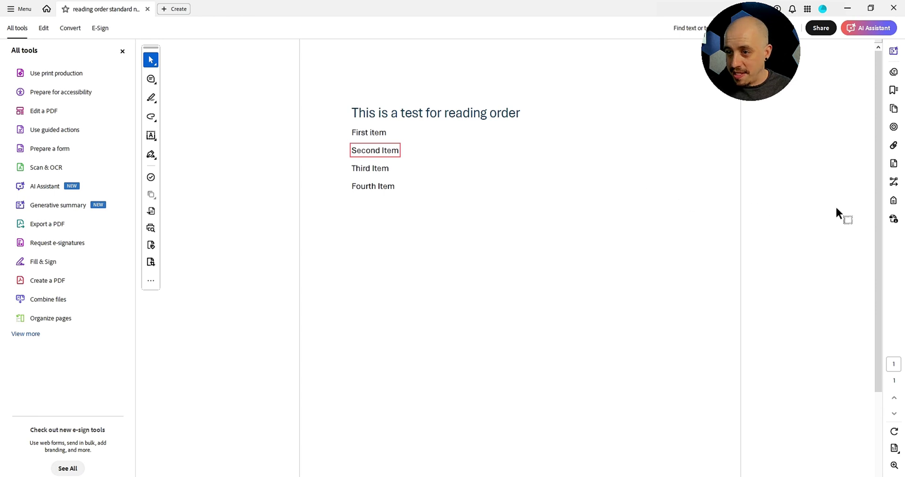
Expand the PDF and Page 1 in the Content panel to list the page containers
{"action": "left_click", "coordinate": [893, 163]}
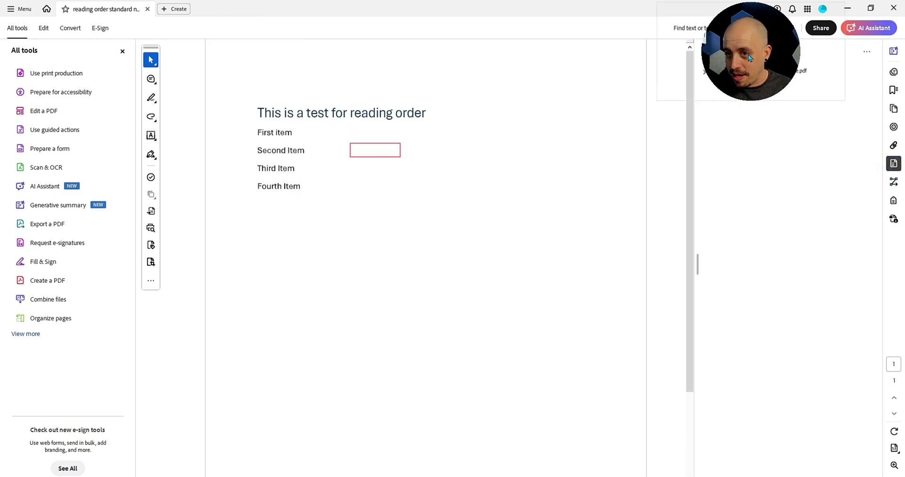
{"action": "left_click", "coordinate": [704, 72]}
{"action": "left_click", "coordinate": [712, 86]}
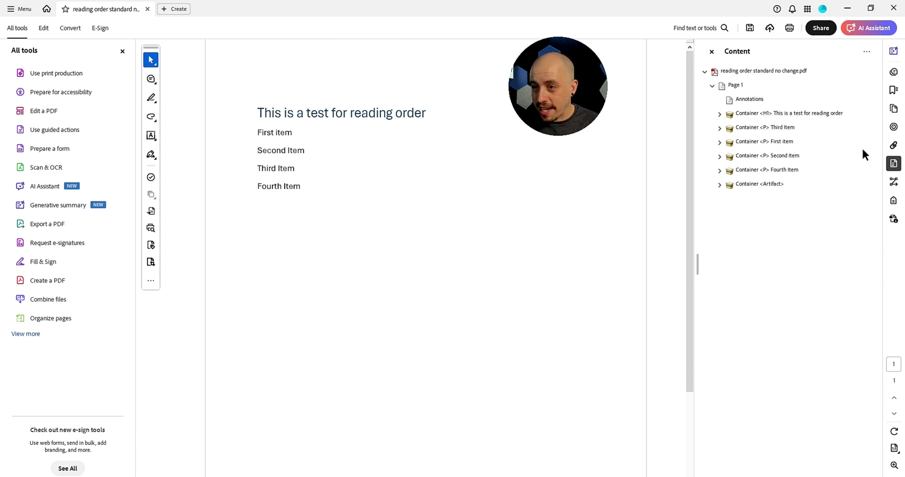
Compare the Order panel's numbering with the Tags tree, stepping to the tag after the heading
{"action": "left_click", "coordinate": [894, 184]}
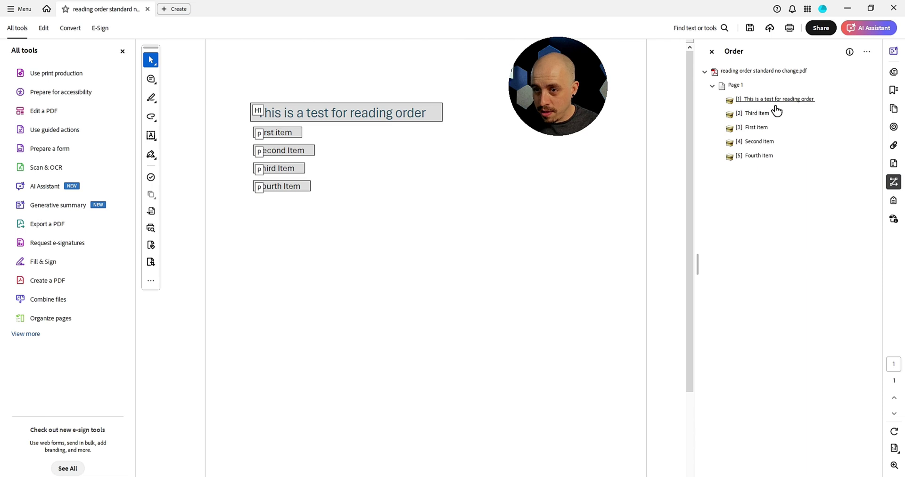
{"action": "left_click", "coordinate": [893, 201]}
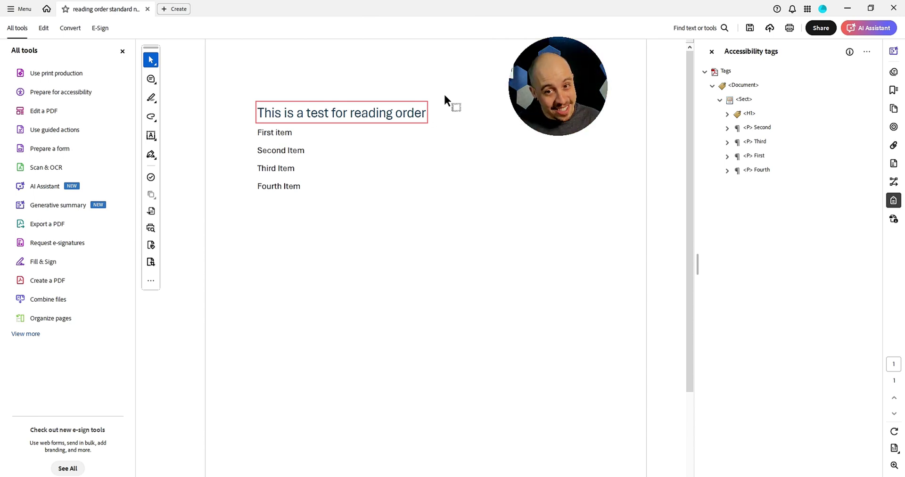
{"action": "key", "text": "Down"}
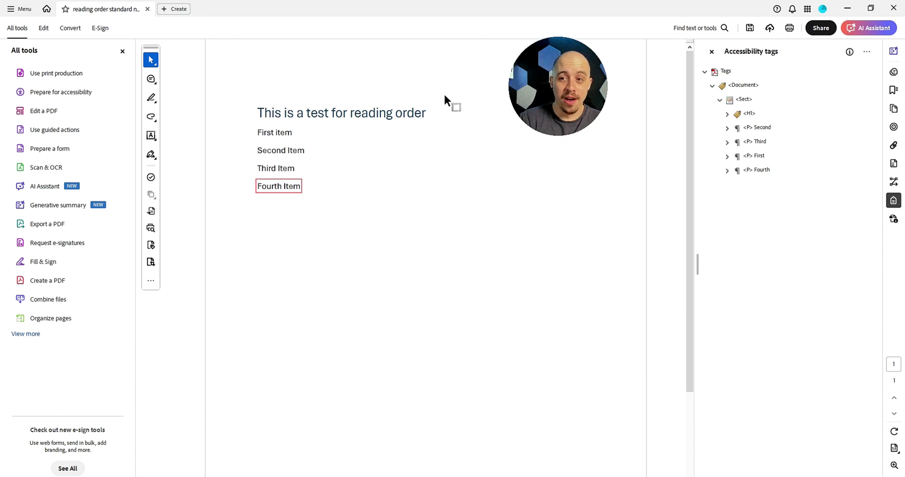
In the Tags tree, move <P> First above <P> Second
{"action": "left_click", "coordinate": [763, 134]}
{"action": "left_click_drag", "start_coordinate": [756, 159], "coordinate": [746, 128]}
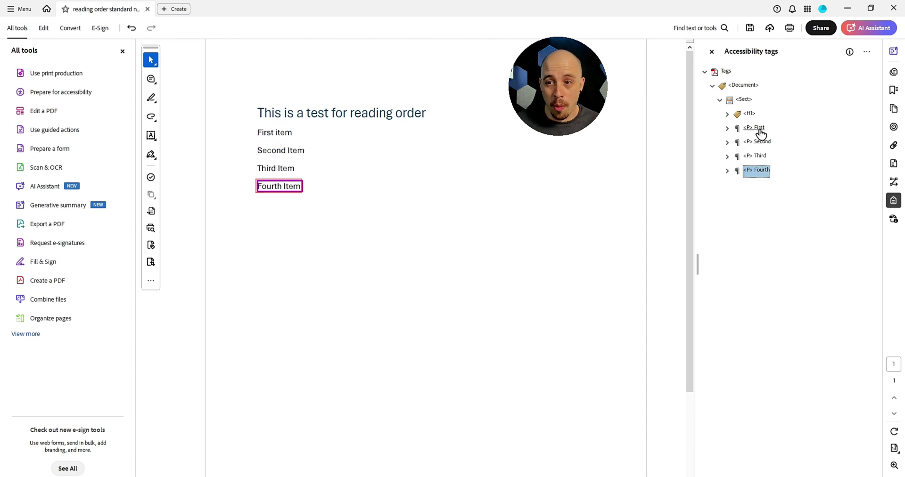
{"action": "left_click", "coordinate": [759, 129]}
Move First item right after the heading in the Order panel, verify Content, and close the panel
{"action": "left_click", "coordinate": [893, 183]}
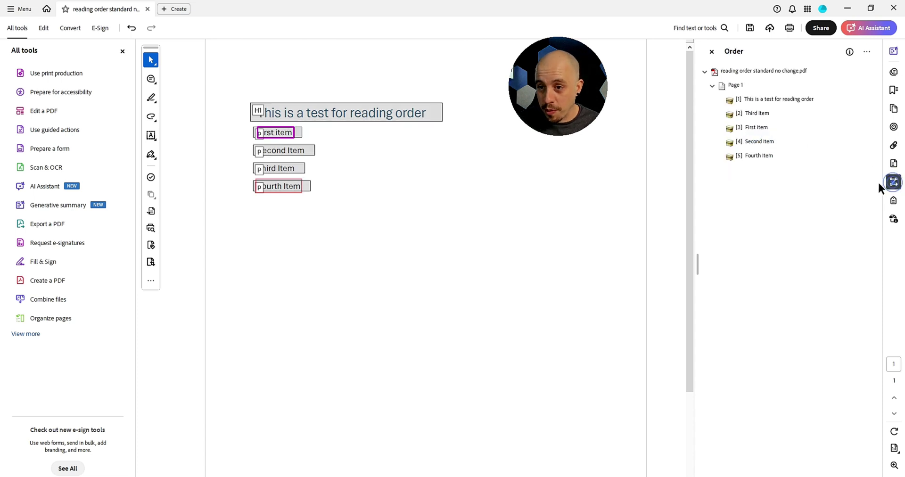
{"action": "left_click_drag", "start_coordinate": [758, 127], "coordinate": [756, 148]}
{"action": "left_click", "coordinate": [894, 164]}
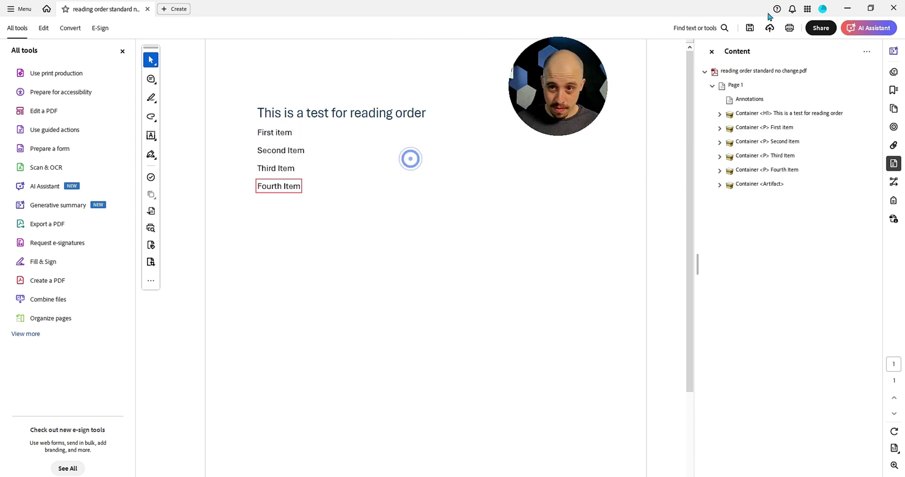
{"action": "left_click", "coordinate": [750, 27]}
{"action": "left_click", "coordinate": [889, 11]}
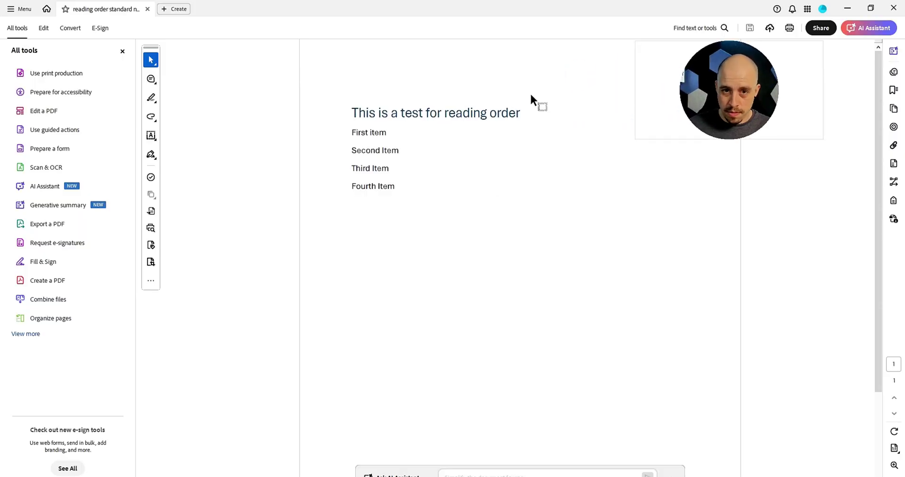
Run JAWS on the document with Insert+J, exit it via Options > Exit, and reopen Content
{"action": "left_click", "coordinate": [453, 113]}
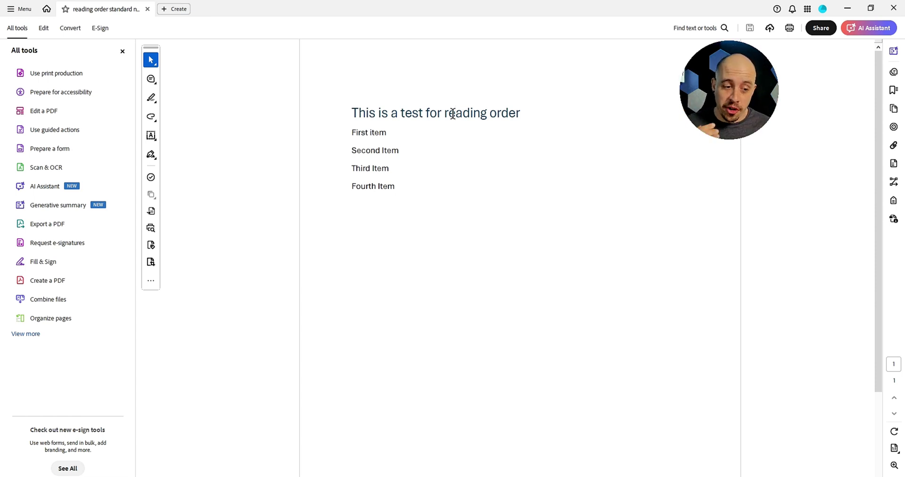
{"action": "key", "text": "Insert+j"}
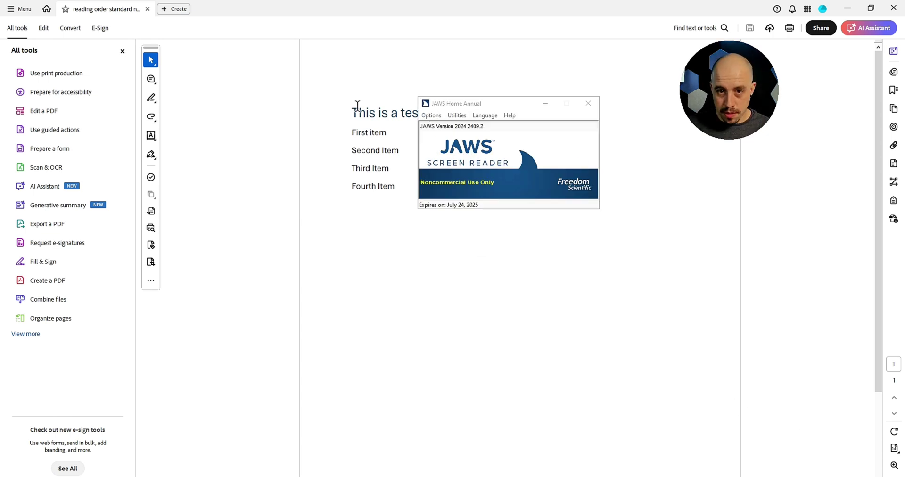
{"action": "left_click", "coordinate": [431, 115]}
{"action": "left_click", "coordinate": [478, 197]}
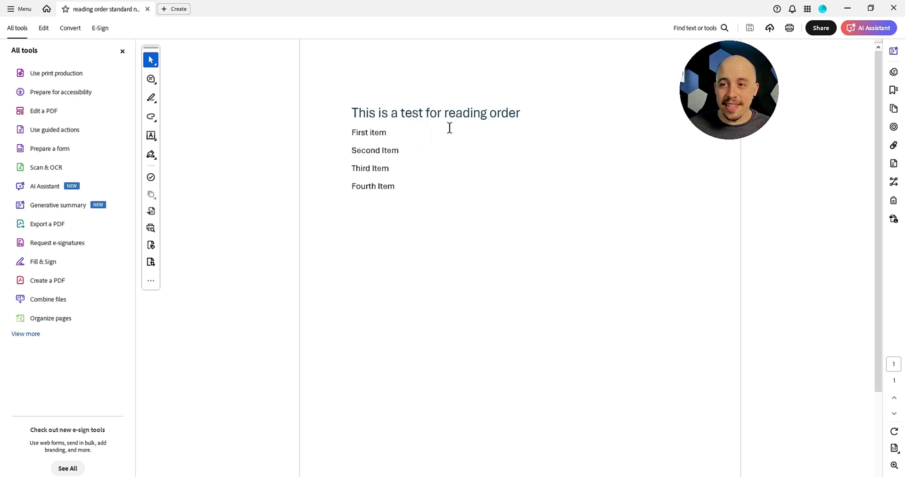
{"action": "left_click", "coordinate": [893, 164]}
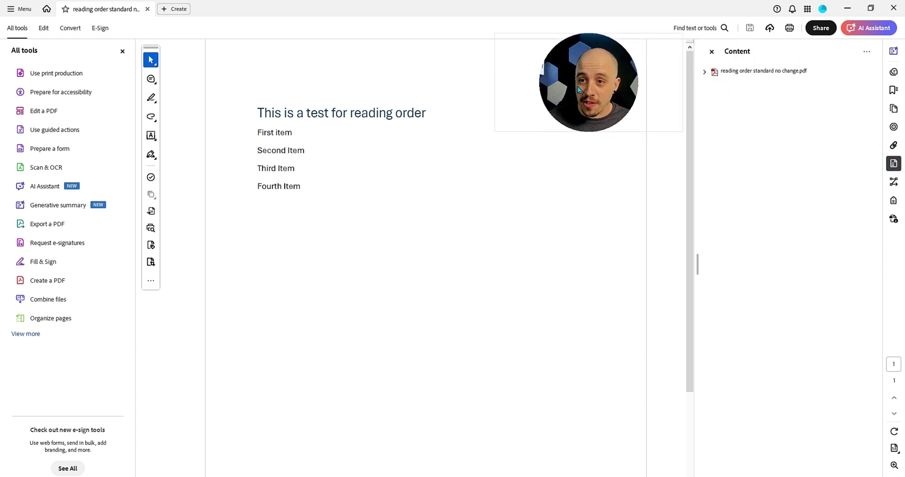
Expand Page 1 in Content and step from the H1 container down to Fourth Item and back
{"action": "left_click", "coordinate": [705, 71]}
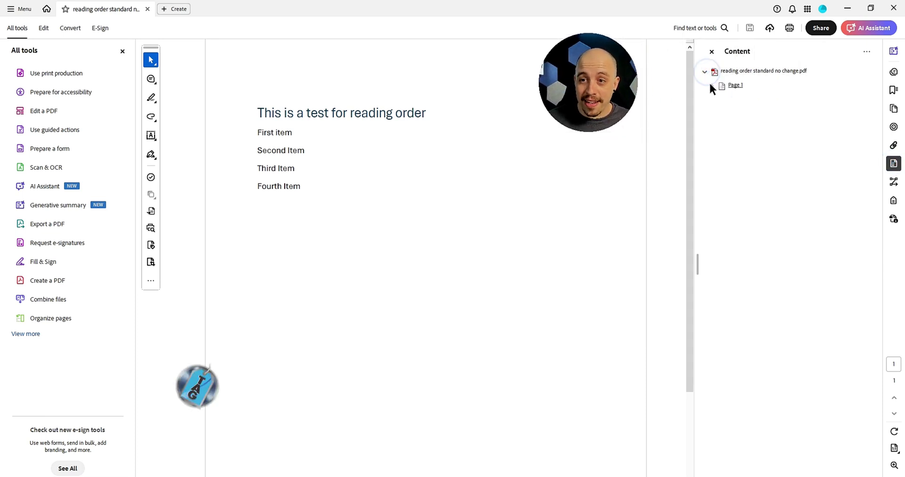
{"action": "left_click", "coordinate": [712, 86]}
{"action": "left_click", "coordinate": [753, 116]}
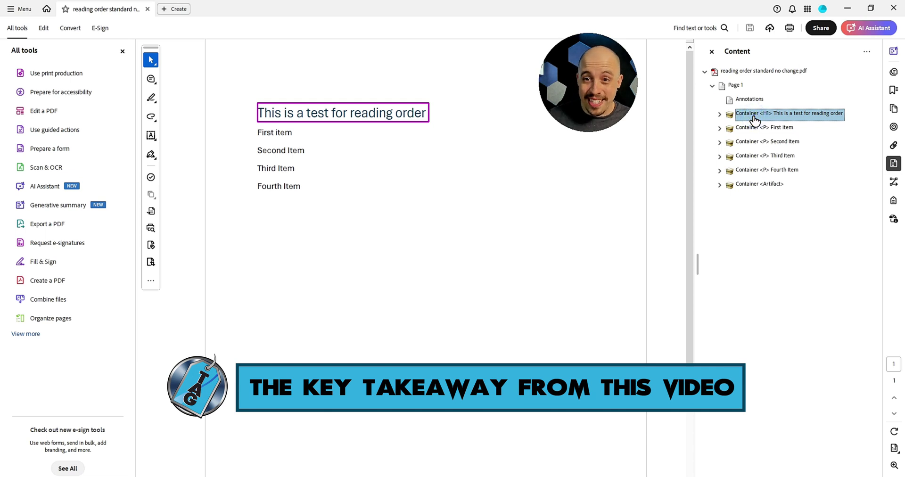
{"action": "key", "text": "Down"}
{"action": "key", "text": "Down"}
{"action": "key", "text": "Down"}
{"action": "key", "text": "Down"}
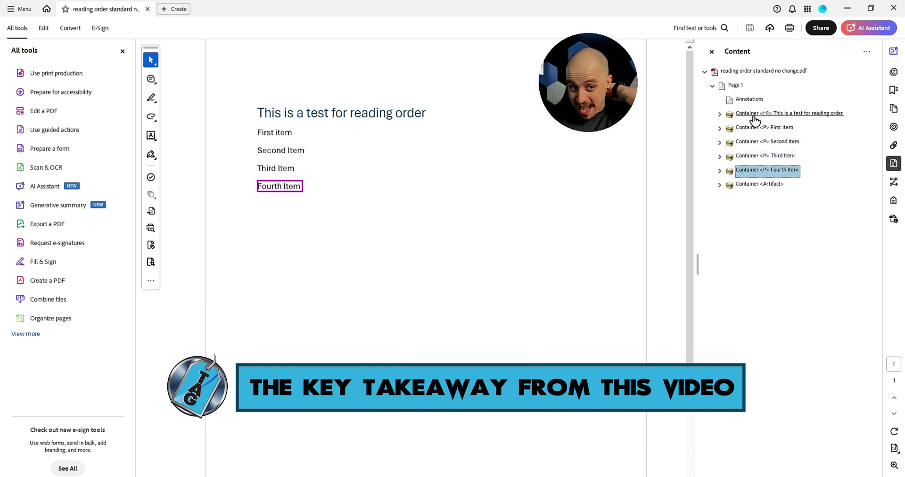
{"action": "key", "text": "Up"}
{"action": "key", "text": "Up"}
{"action": "key", "text": "Up"}
{"action": "key", "text": "Up"}
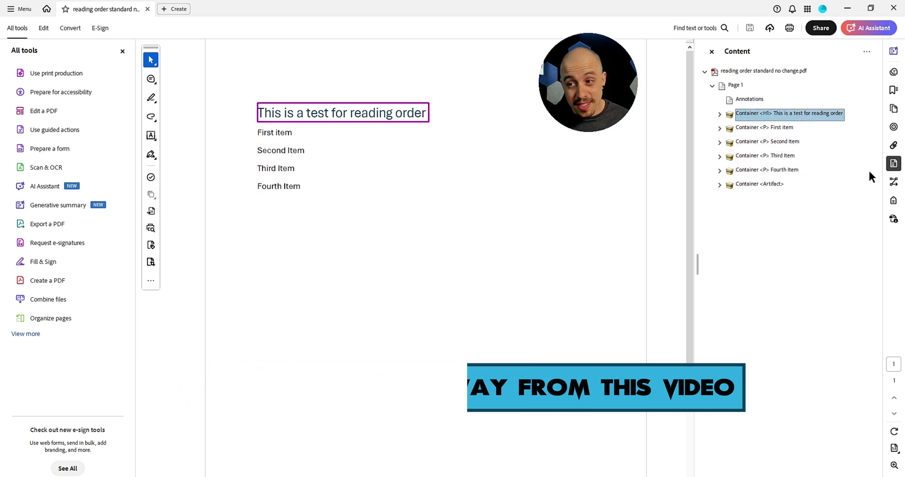
Check the Order panel and Tags tree list <H1> then <P> First through Fourth
{"action": "left_click", "coordinate": [893, 182]}
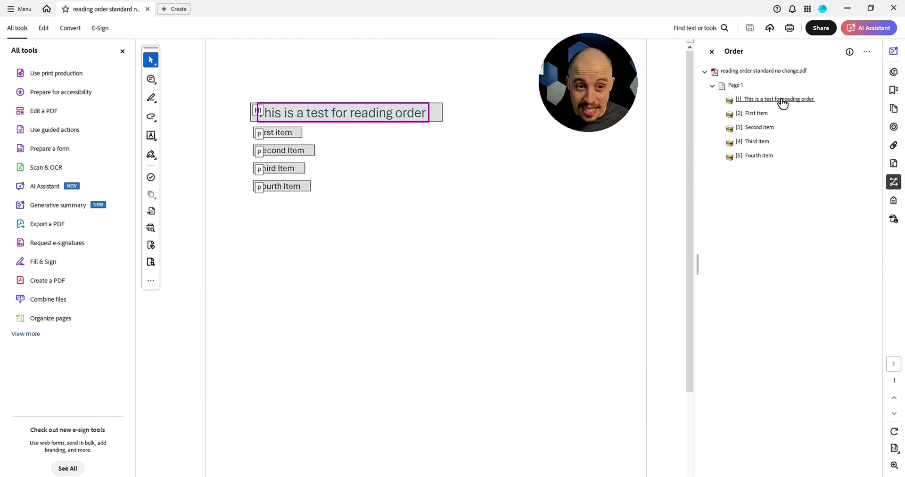
{"action": "left_click", "coordinate": [893, 201]}
{"action": "left_click", "coordinate": [761, 128]}
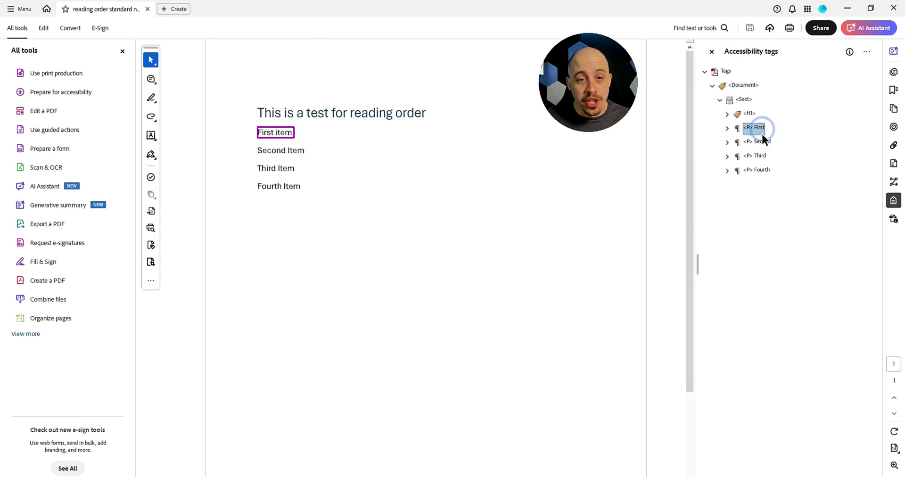
{"action": "left_click", "coordinate": [436, 197]}
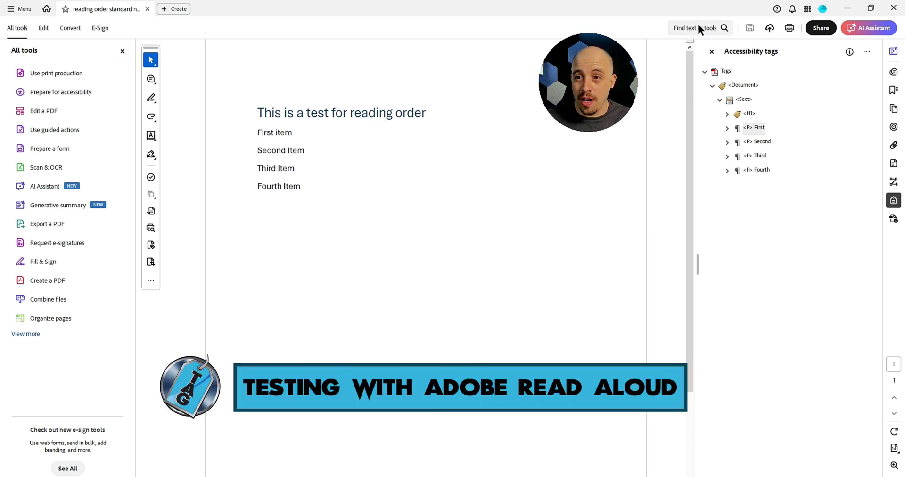
Search Find text or tools for 'read', replacing the earlier 'adobe' query
{"action": "left_click", "coordinate": [715, 28]}
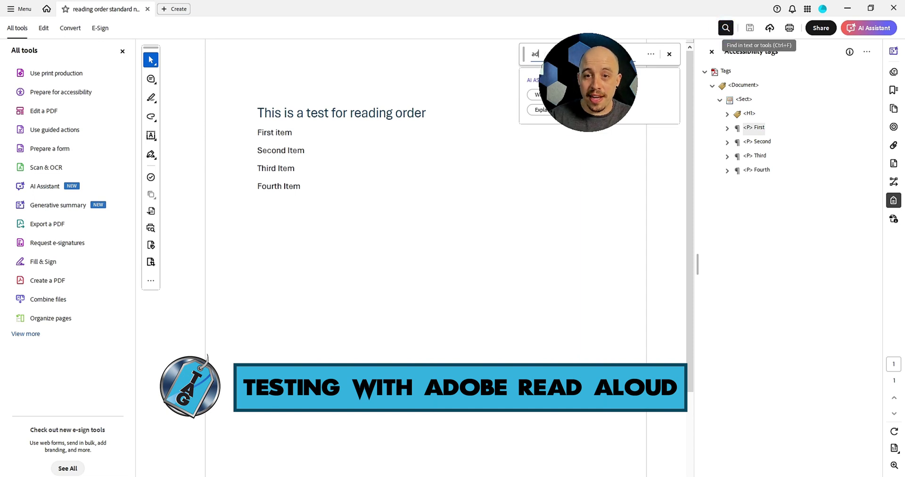
{"action": "type", "text": "adobe"}
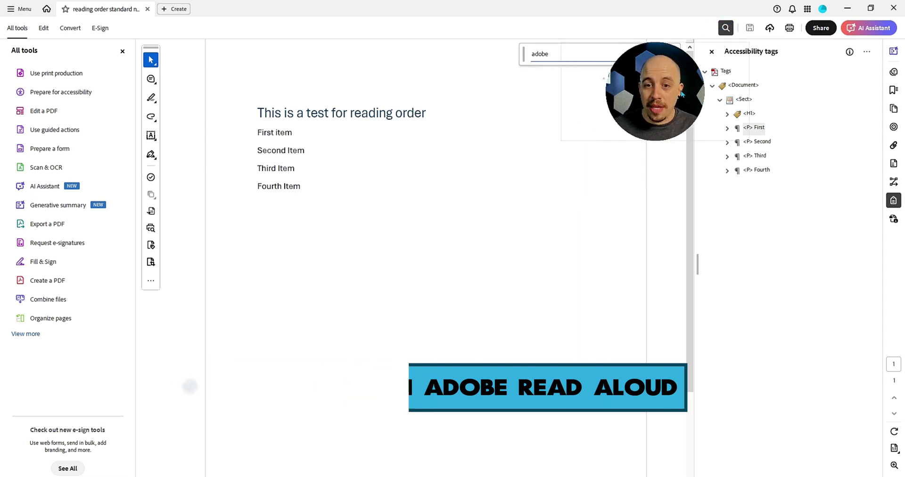
{"action": "left_click", "coordinate": [608, 59]}
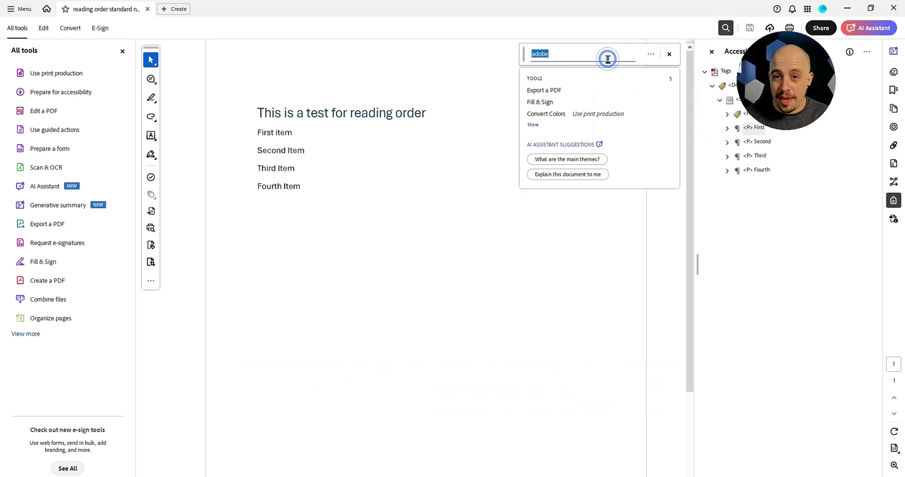
{"action": "key", "text": "BackSpace"}
{"action": "type", "text": "read"}
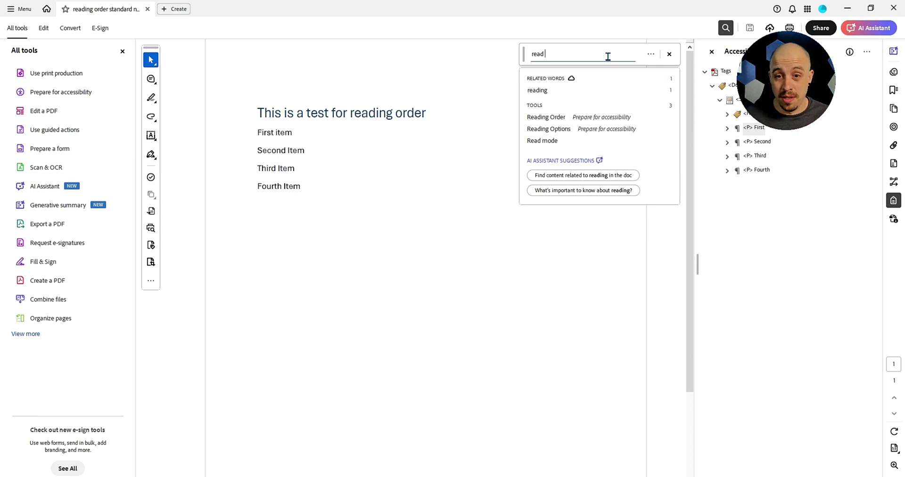
Go to Menu > View > Read out loud to reach Activate Read Out Loud
{"action": "left_click", "coordinate": [13, 9]}
{"action": "mouse_move", "coordinate": [57, 241]}
{"action": "mouse_move", "coordinate": [193, 365]}
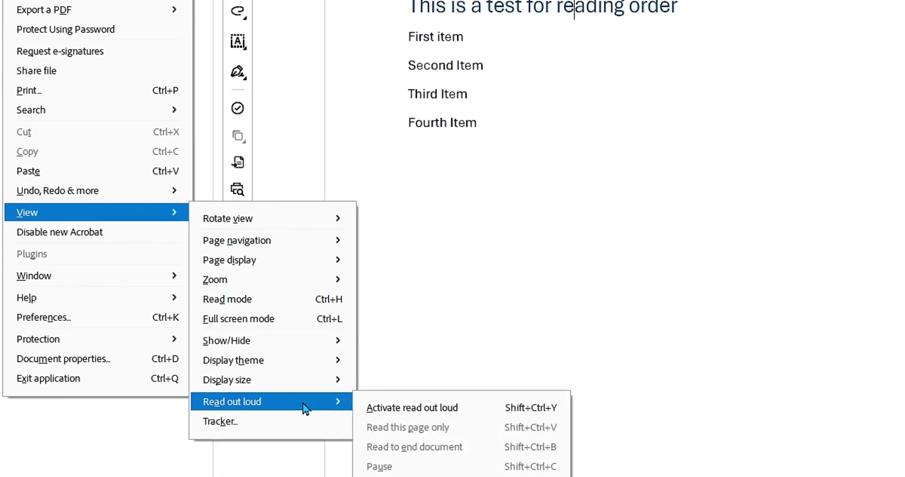
Activate Read Out Loud and have it voice the heading and First through Fourth items
{"action": "left_click", "coordinate": [472, 413]}
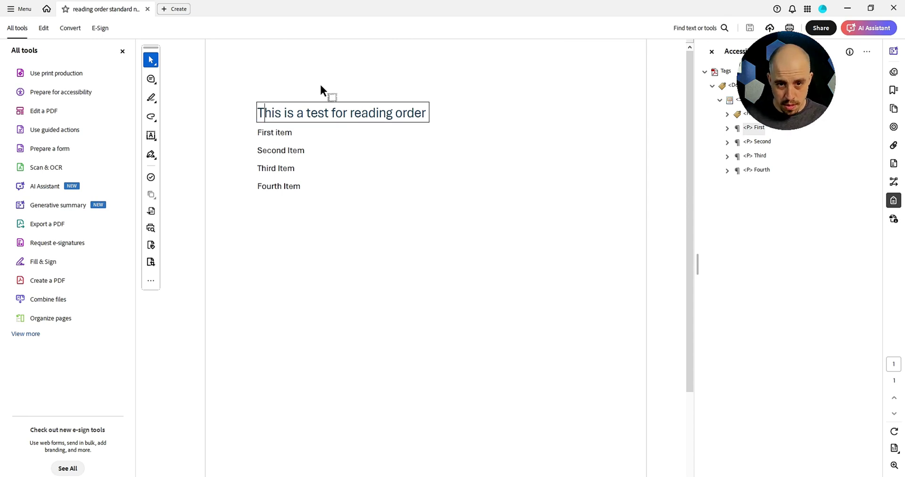
{"action": "key", "text": "Down"}
{"action": "key", "text": "Down"}
{"action": "key", "text": "Down"}
{"action": "key", "text": "Down"}
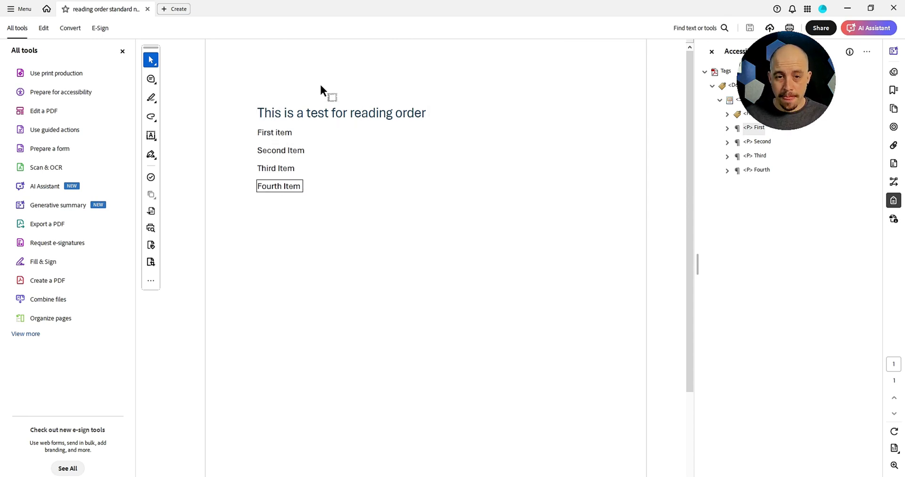